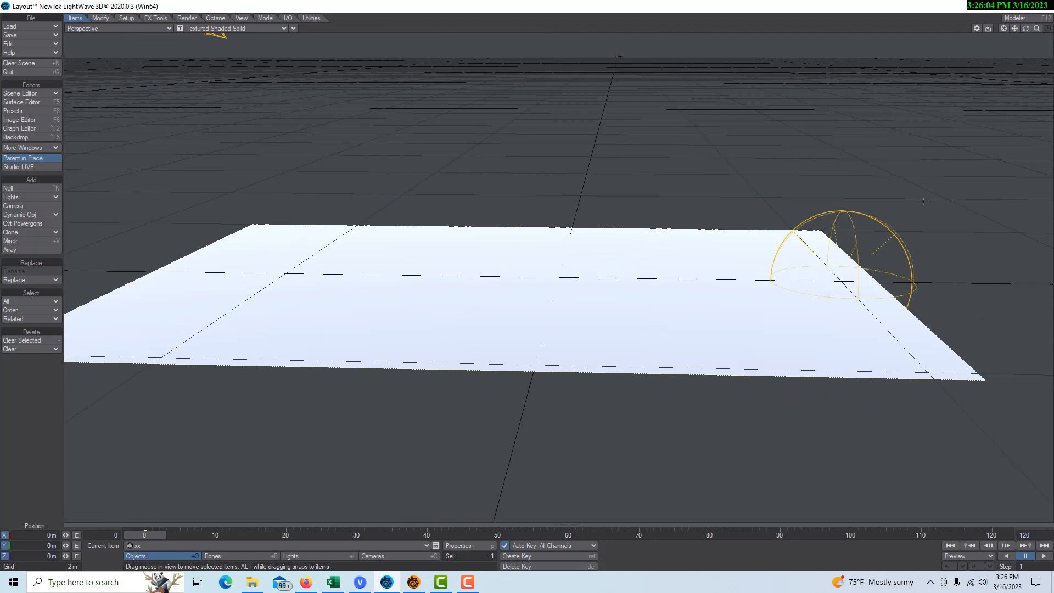
Step: Give the plane a Turbulence procedural Displacement Map with Texture Value 0.245 and Small Power 0
left_click(467, 544)
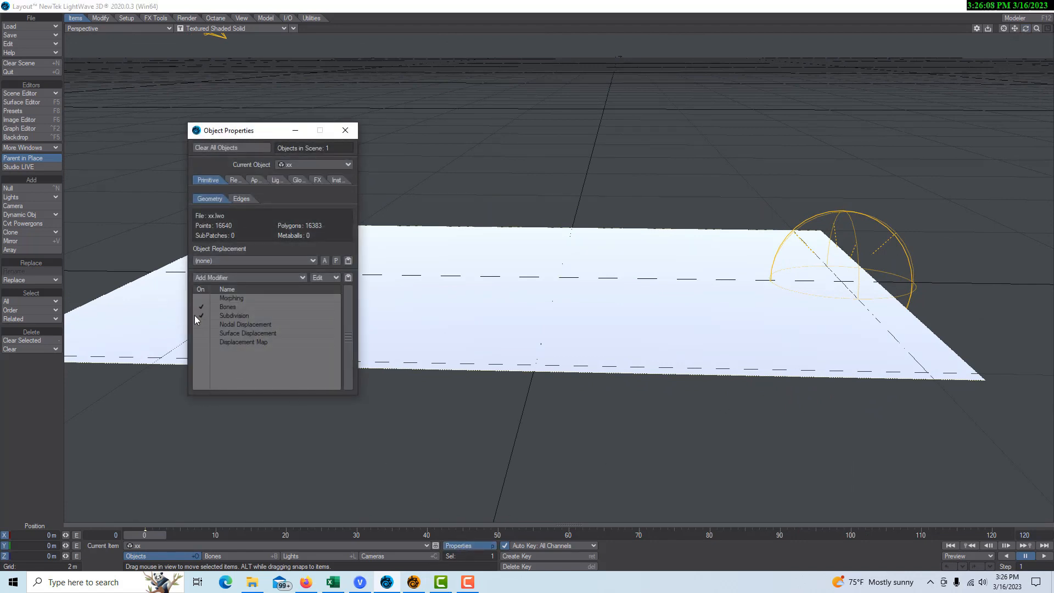
double_click(254, 341)
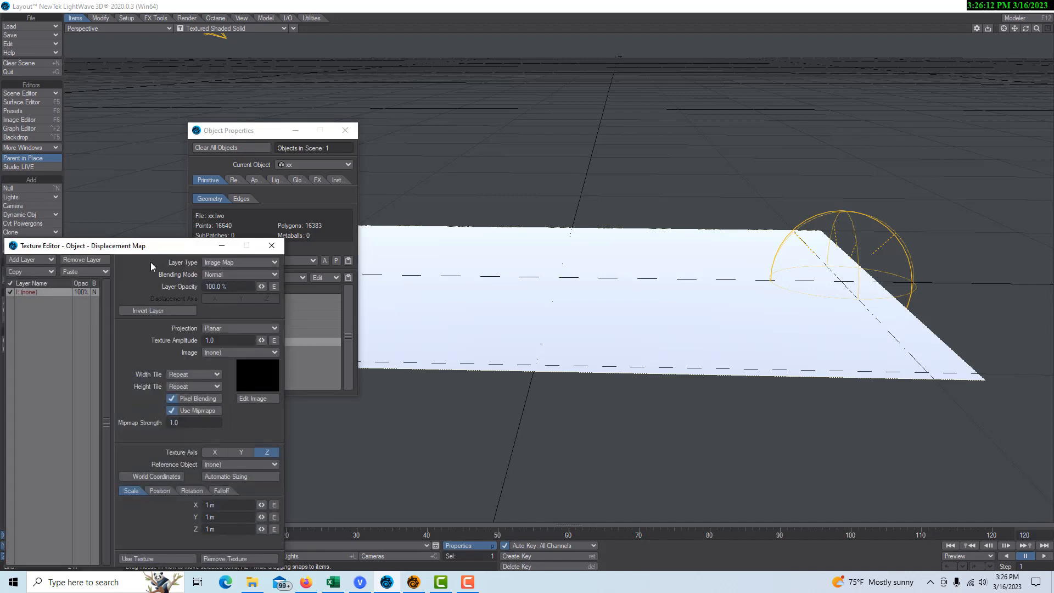
left_click_drag(157, 248, 346, 241)
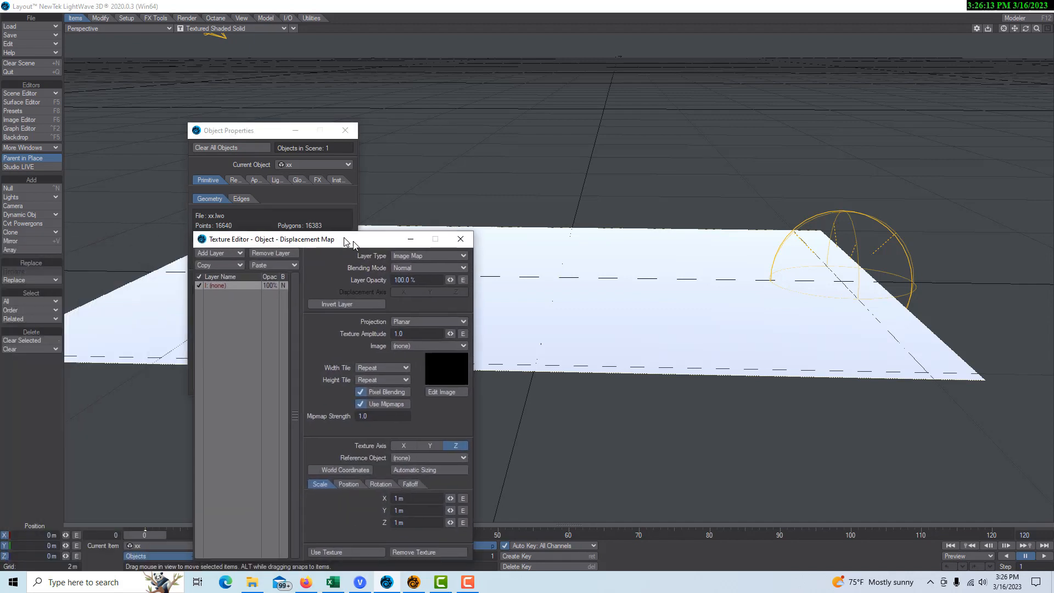
left_click(461, 256)
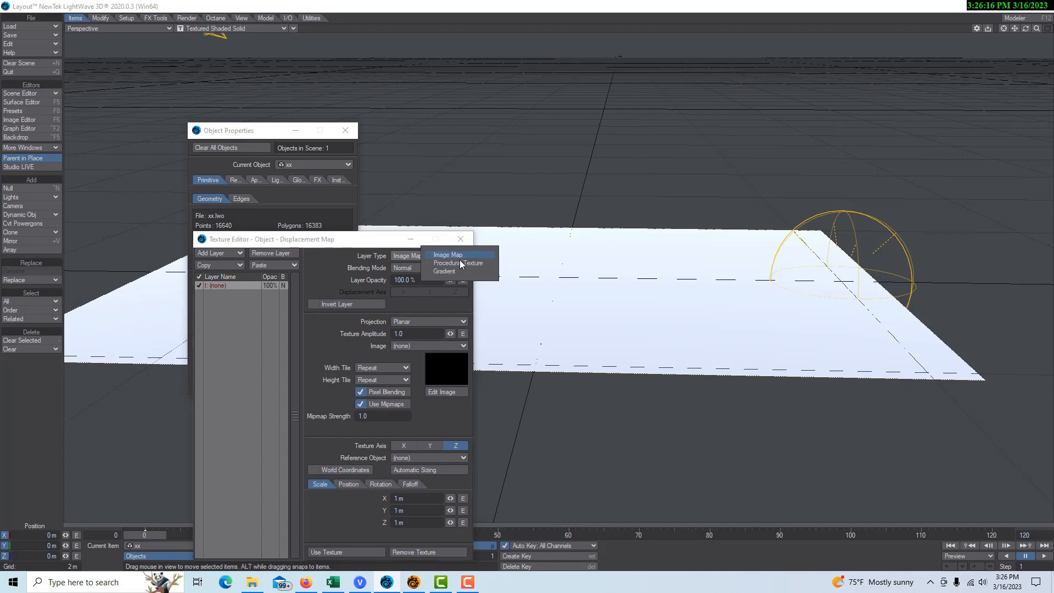
left_click(459, 262)
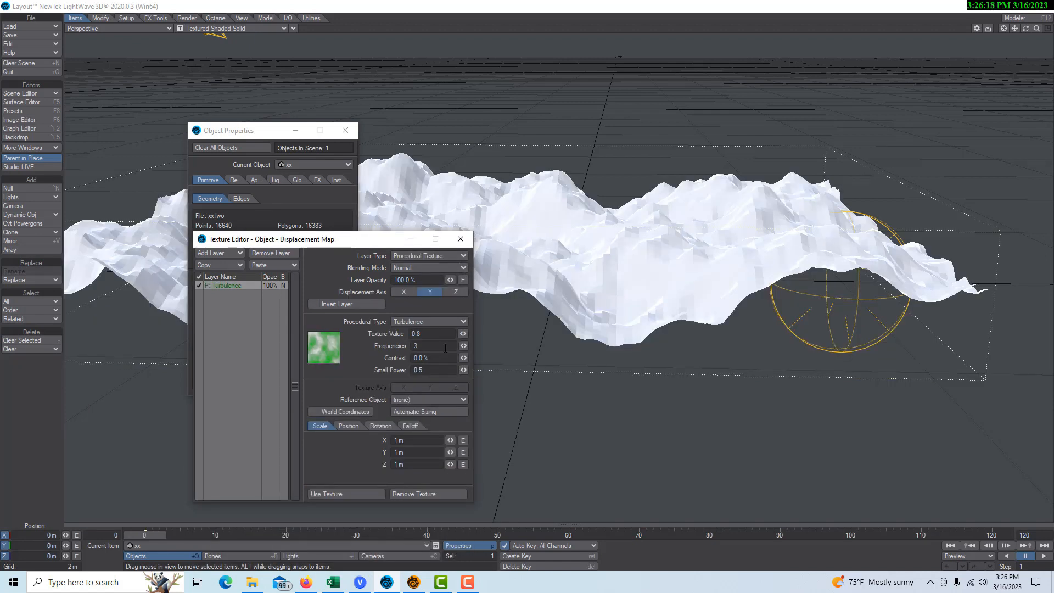
left_click_drag(463, 333, 455, 370)
left_click(439, 369)
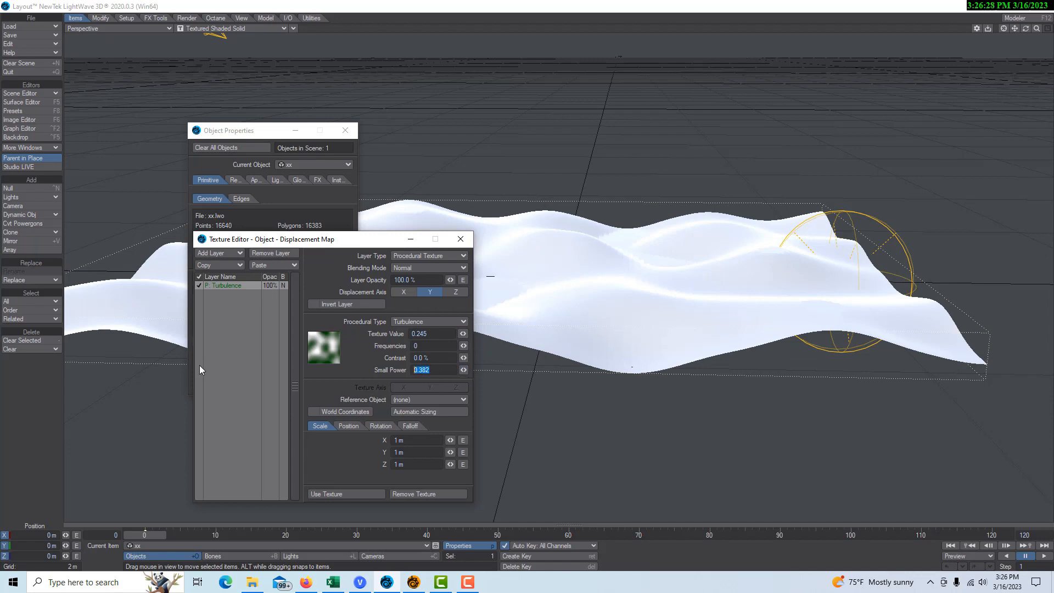
type("0")
left_click_drag(373, 244, 728, 405)
left_click_drag(1025, 28, 863, 49)
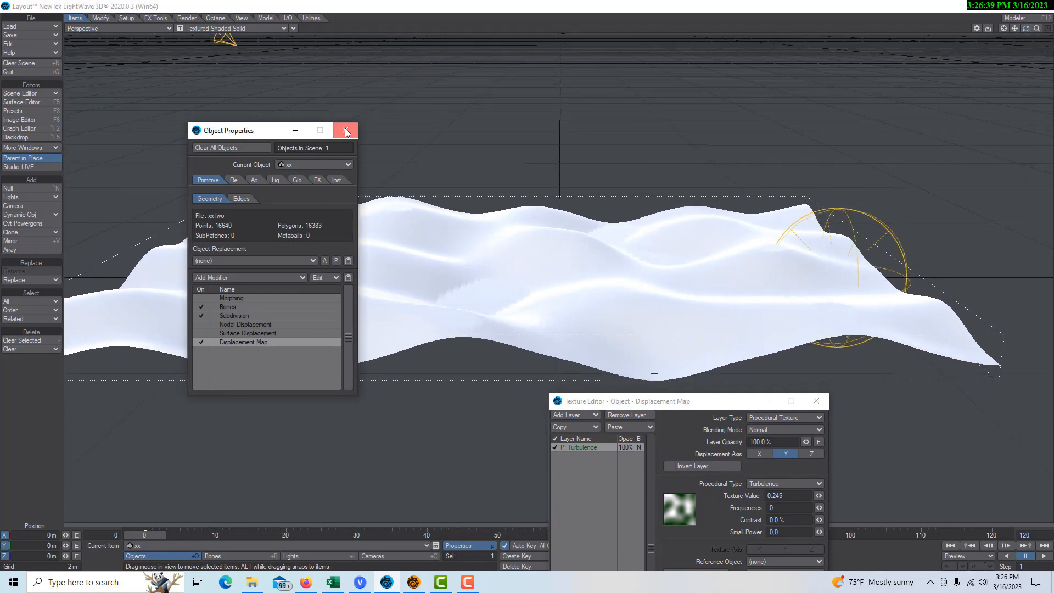
Step: Add a CheckerBoard2D node to the Default surface's node graph, left of the material
left_click(345, 130)
left_click(39, 101)
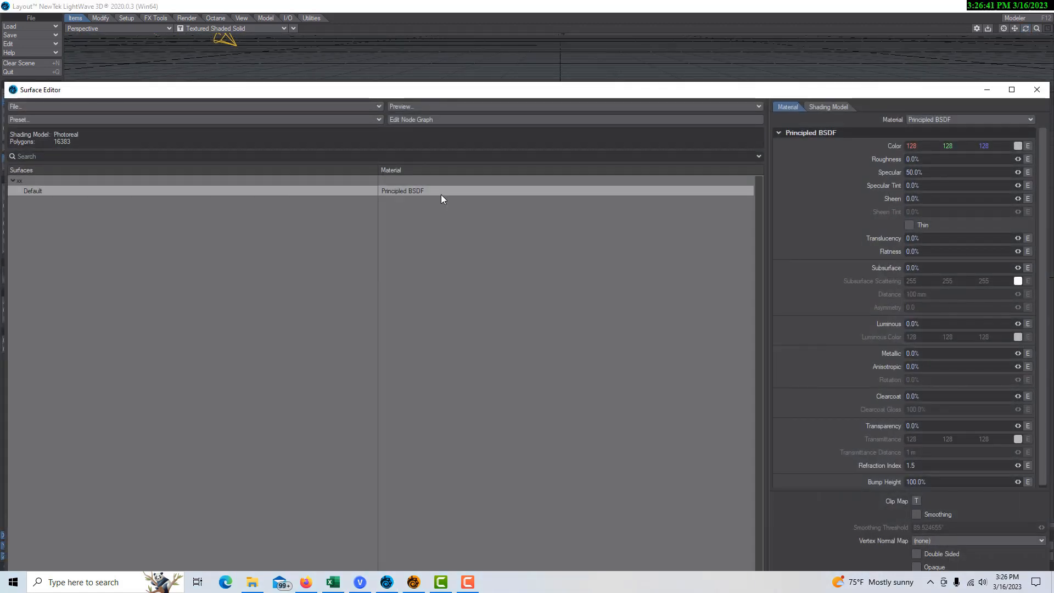
left_click(436, 119)
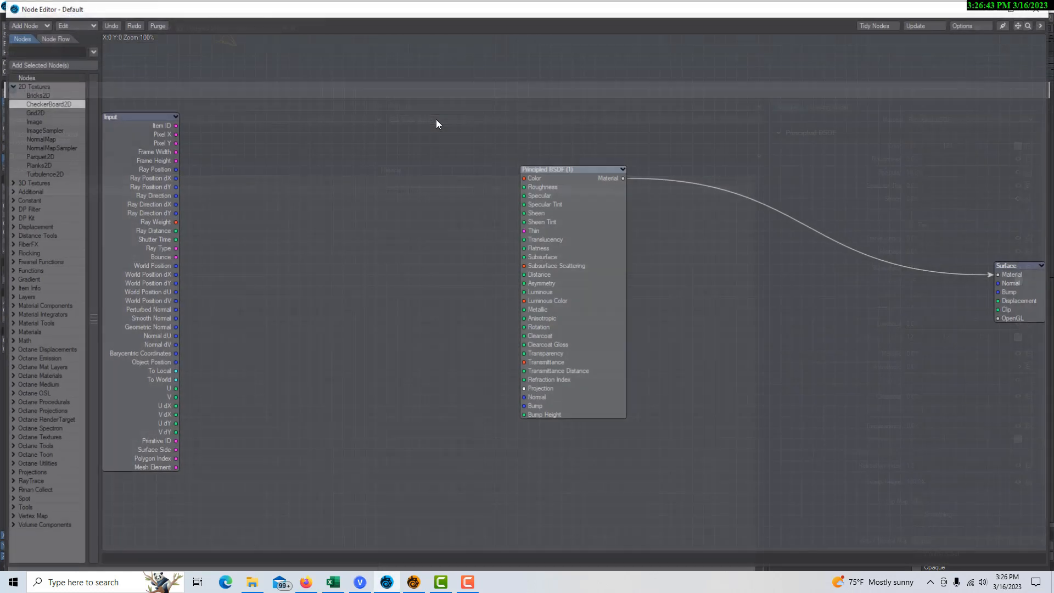
double_click(46, 104)
left_click_drag(589, 248, 551, 175)
Step: Set the checker's foreground colour to white (255) and its axis to Y
double_click(329, 202)
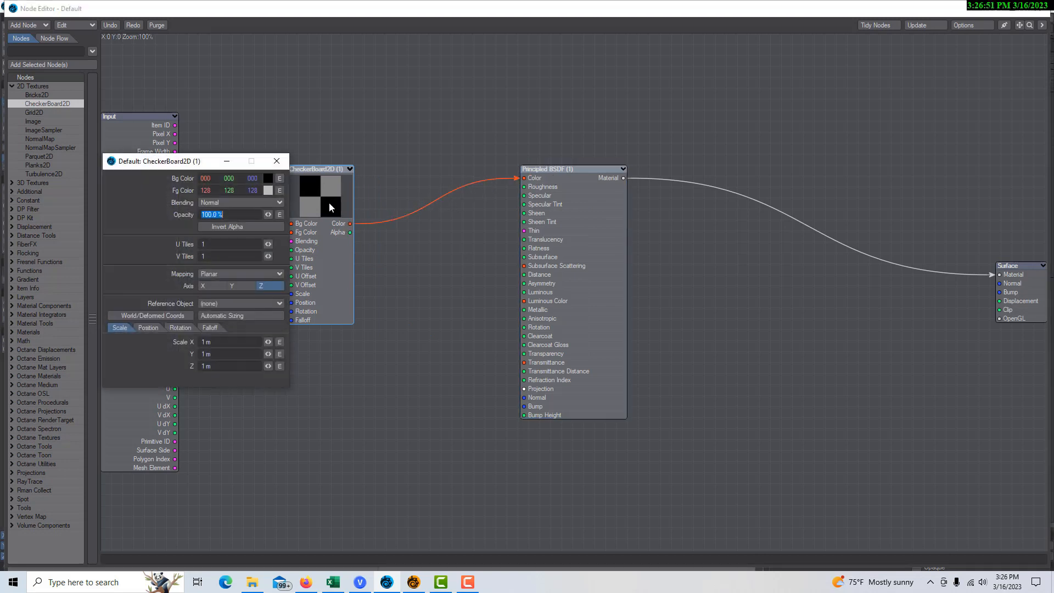
left_click(268, 190)
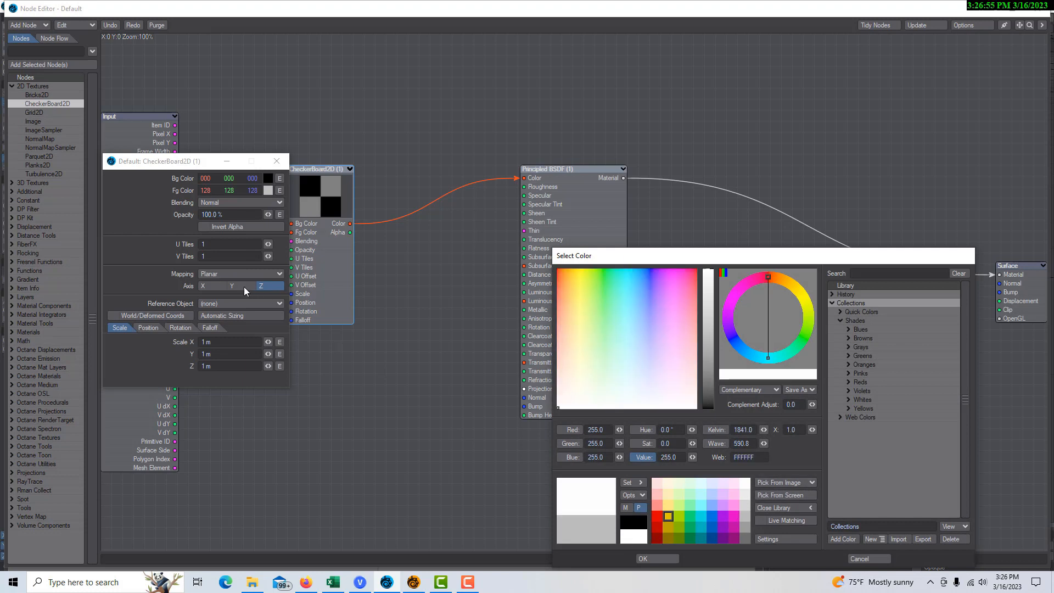
left_click(657, 558)
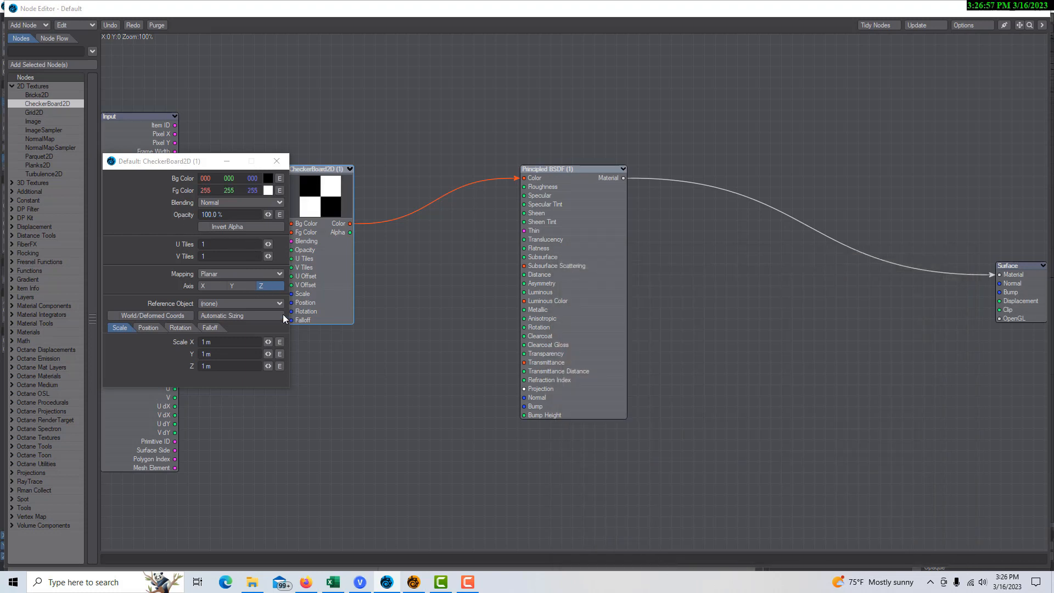
left_click(245, 287)
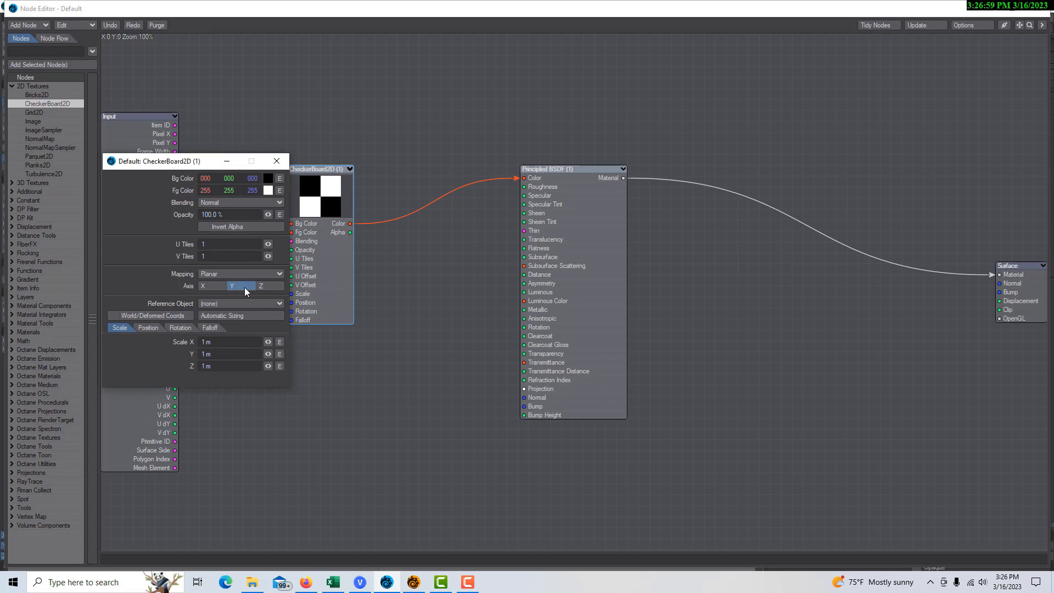
left_click(232, 162)
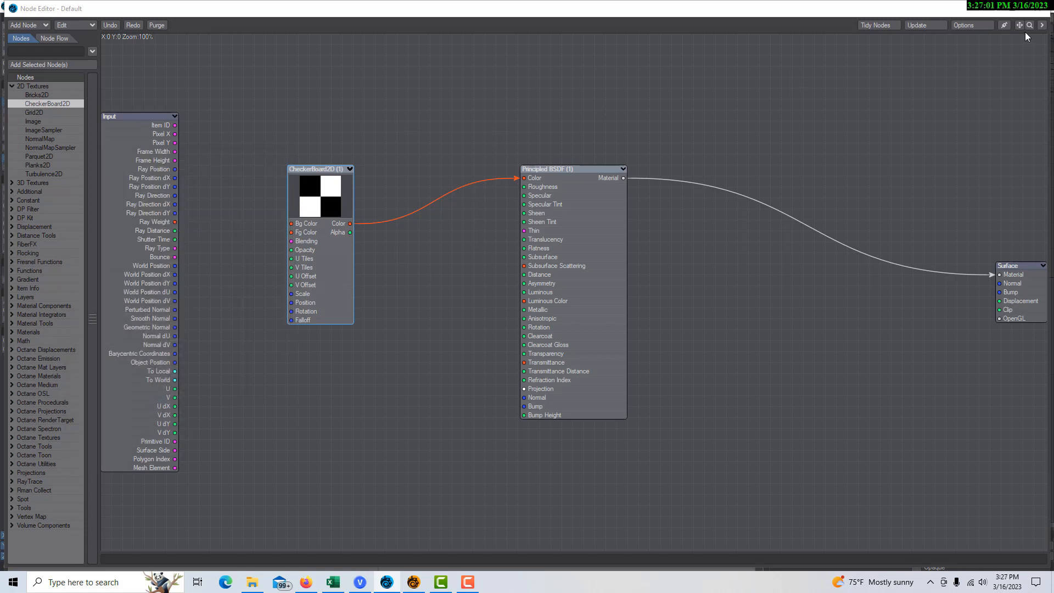
left_click(987, 8)
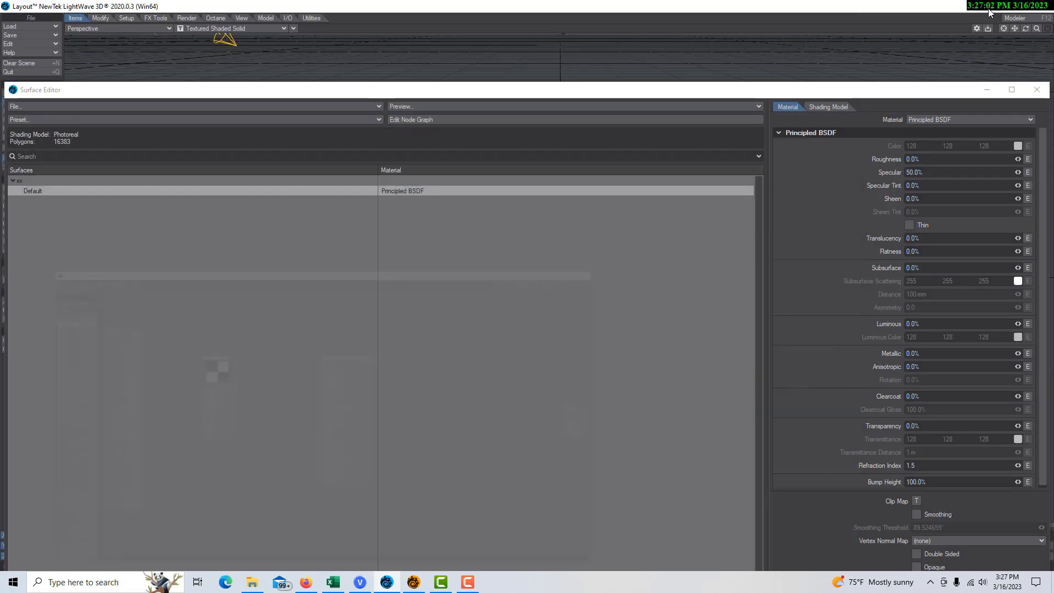
left_click(989, 90)
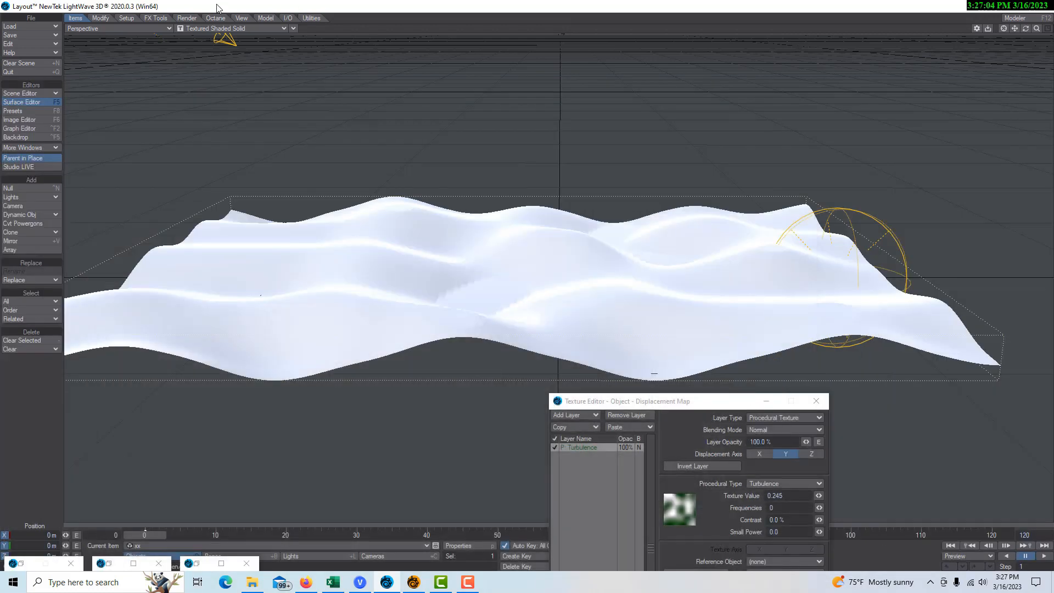
Step: Switch the viewport to VPR and zoom in on the checkerboard plane
left_click(281, 31)
left_click(261, 78)
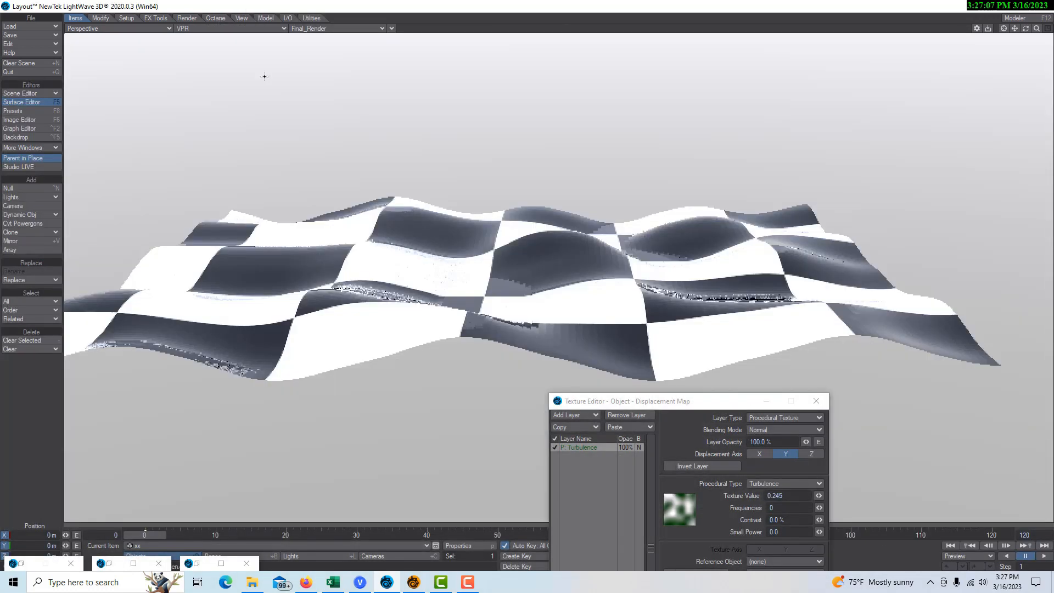
left_click_drag(1036, 29, 1048, 29)
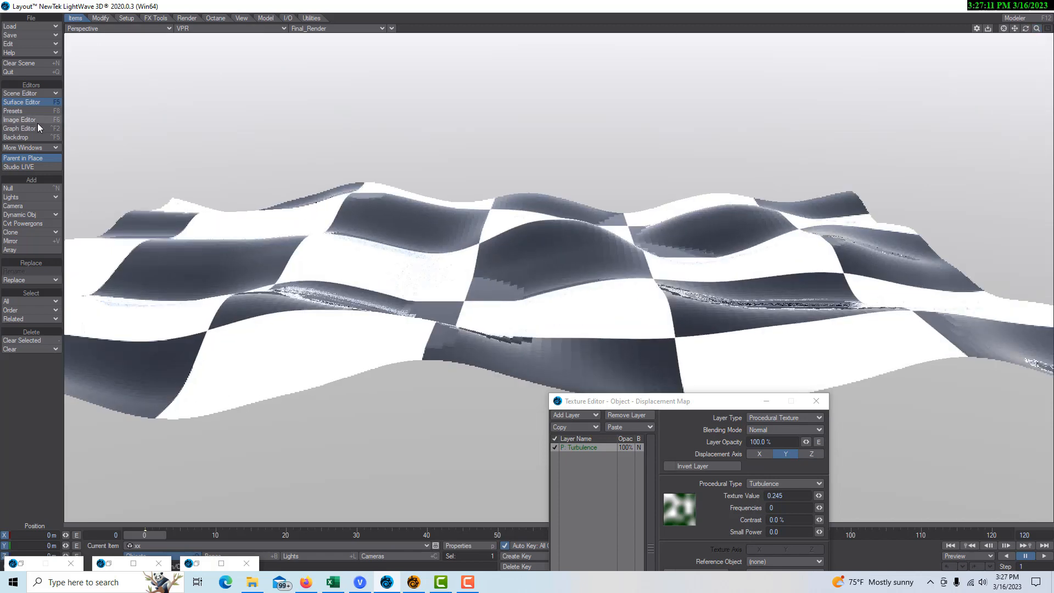
Step: Enable Smoothing on the Default surface in the Surface Editor
left_click(34, 102)
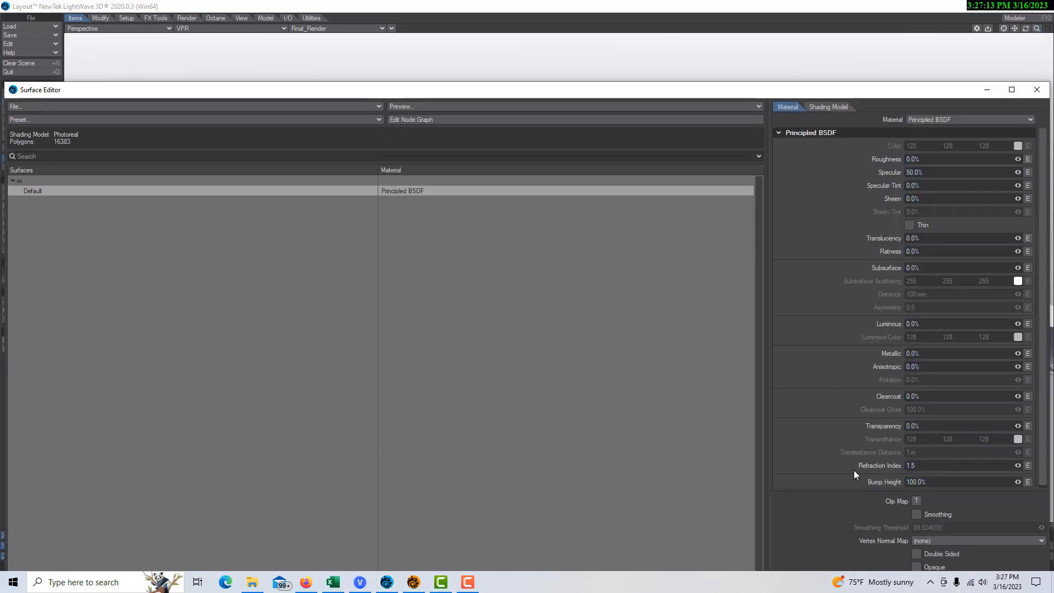
left_click(915, 515)
left_click(988, 93)
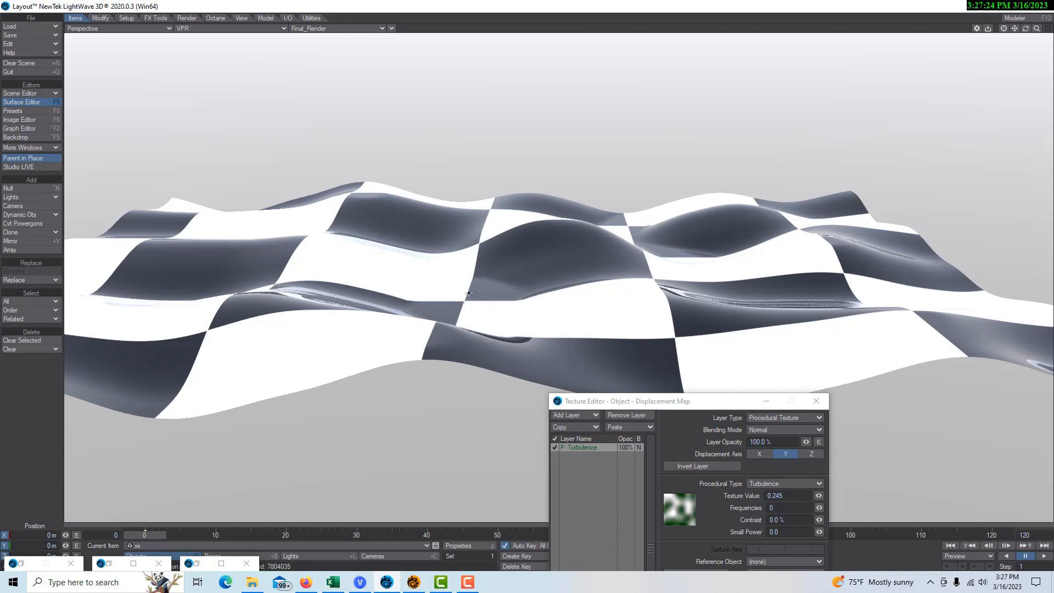
Step: Add a Sticky Surface motion modifier to the item, then close Motion Options and the texture window
key("m")
left_click(133, 294)
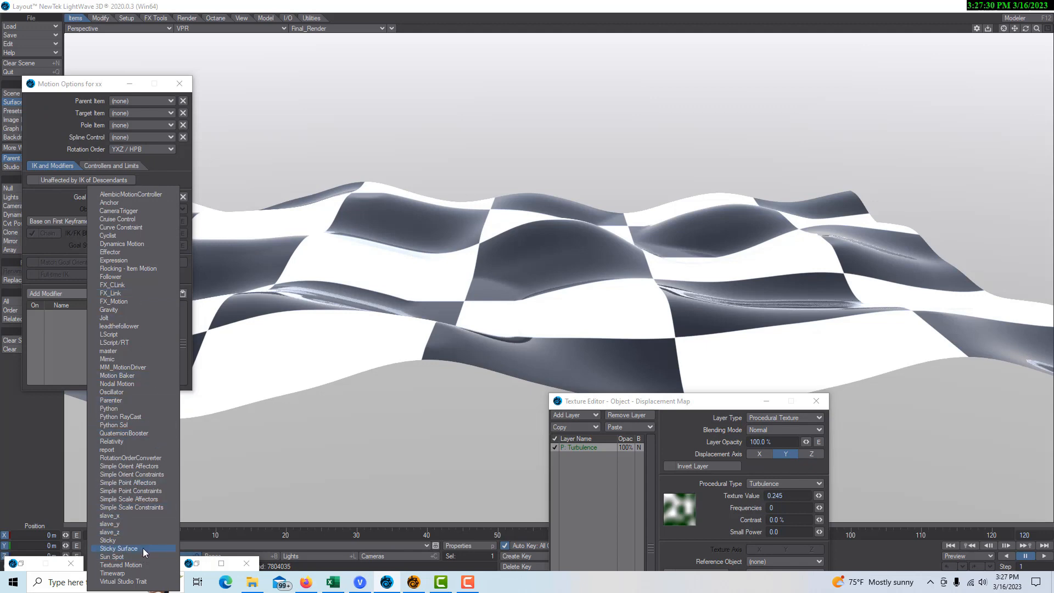
left_click(118, 548)
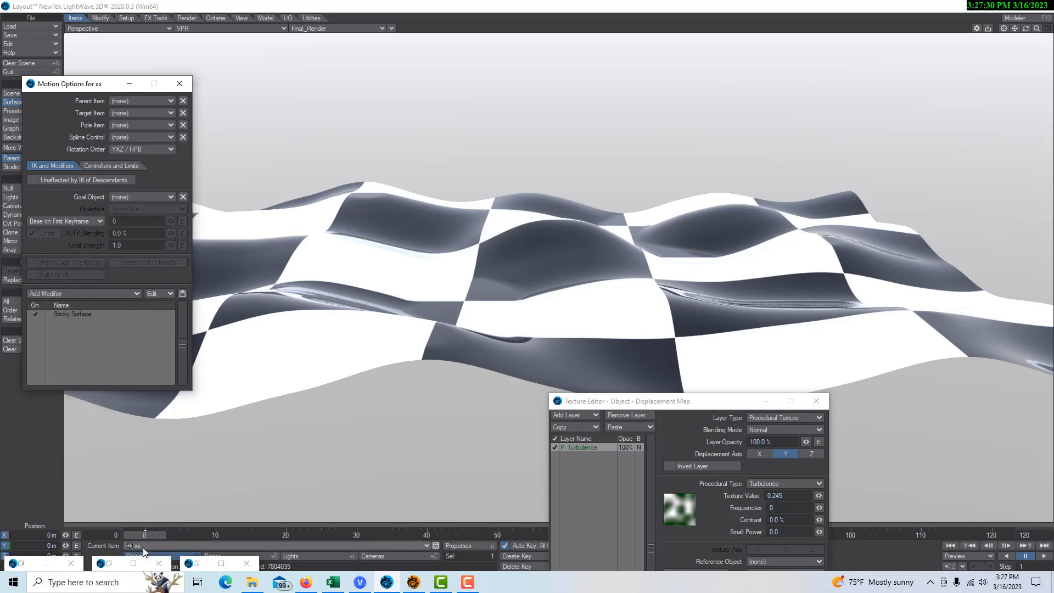
left_click(178, 87)
left_click(821, 404)
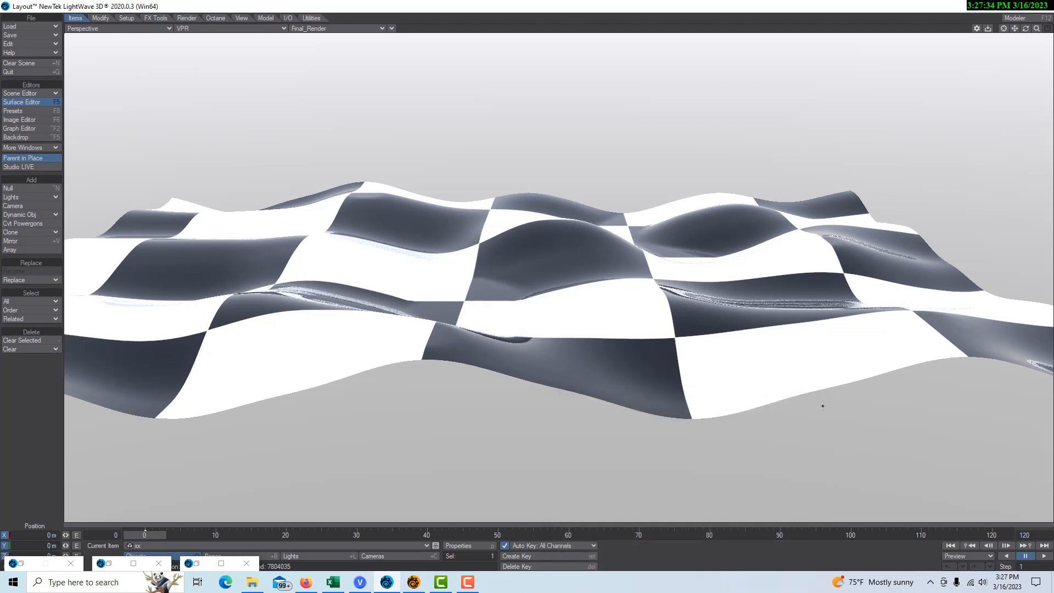
left_click(265, 18)
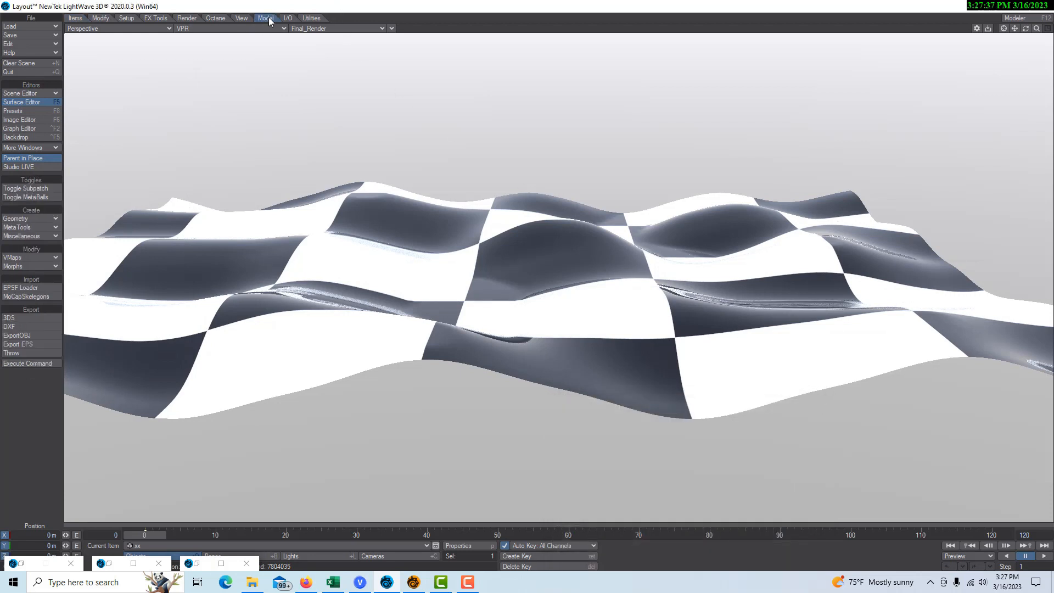
Step: Create a sphere primitive with 100 mm radius on X, Y and Z
left_click(28, 219)
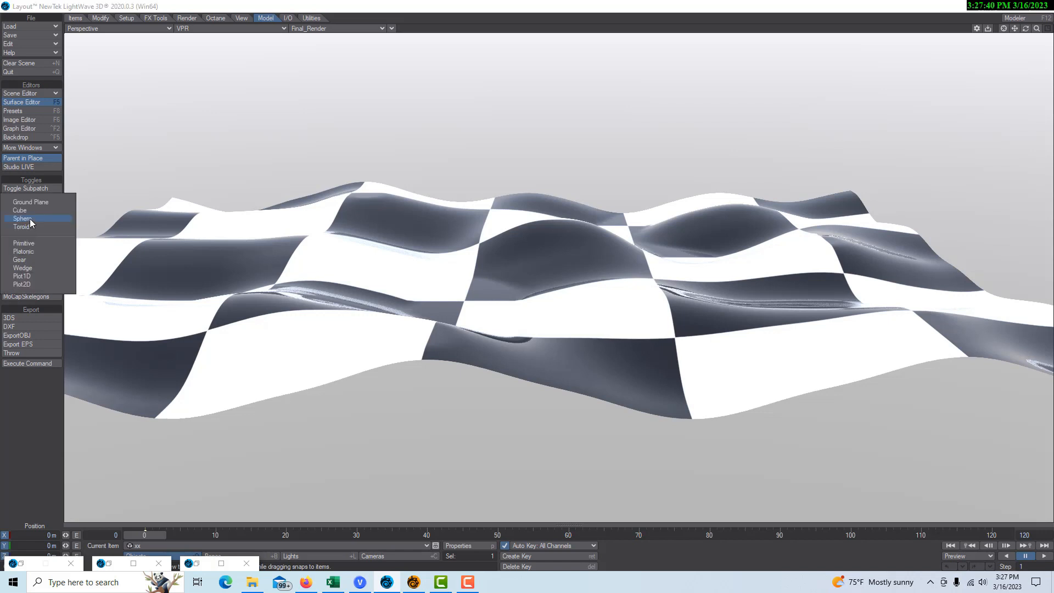
left_click(31, 219)
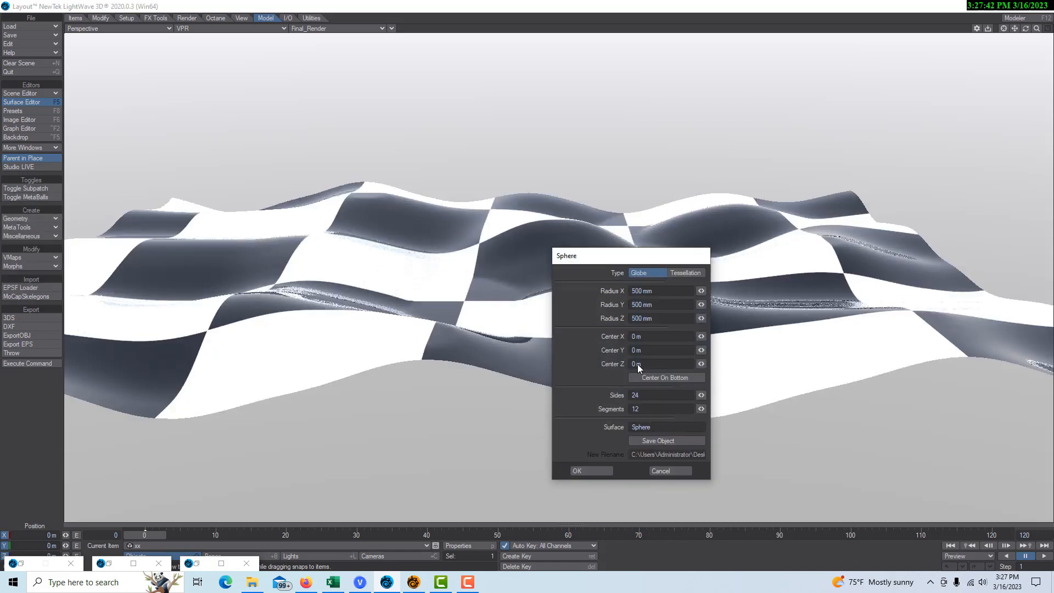
left_click_drag(467, 294, 282, 338)
key("BackSpace")
key("Tab")
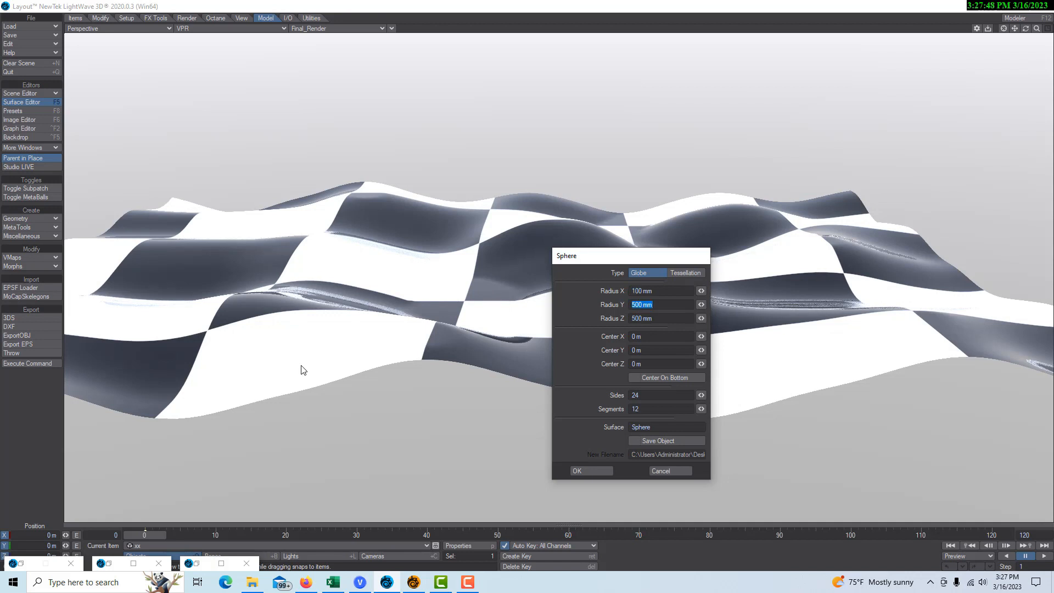
key("BackSpace")
type(".1")
key("Tab")
key("BackSpace")
key("Tab")
left_click(597, 473)
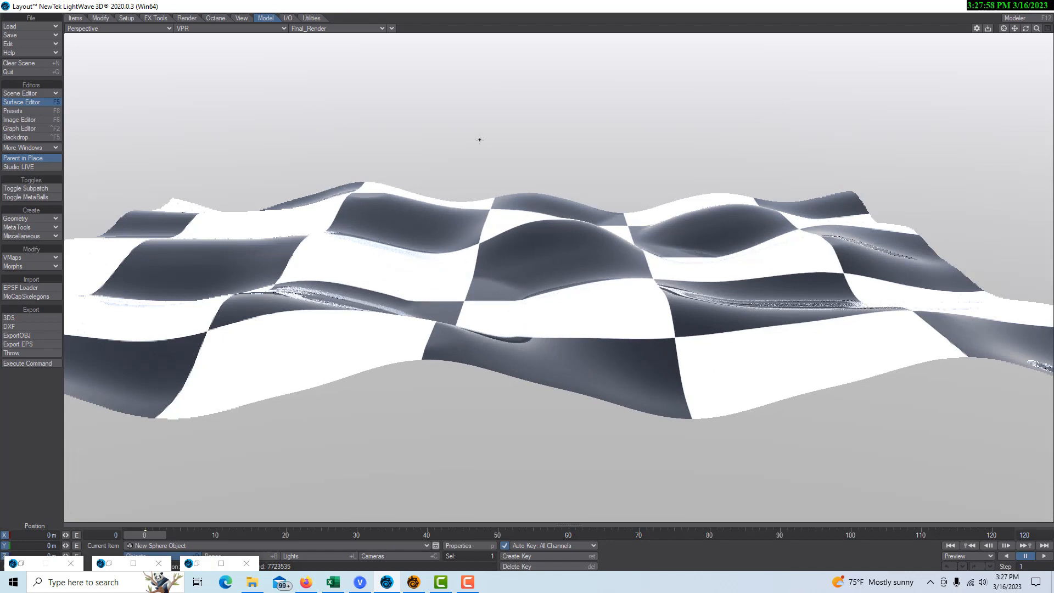
Step: Set the perspective view to plain Wireframe display and close the leftover windows
left_click(285, 30)
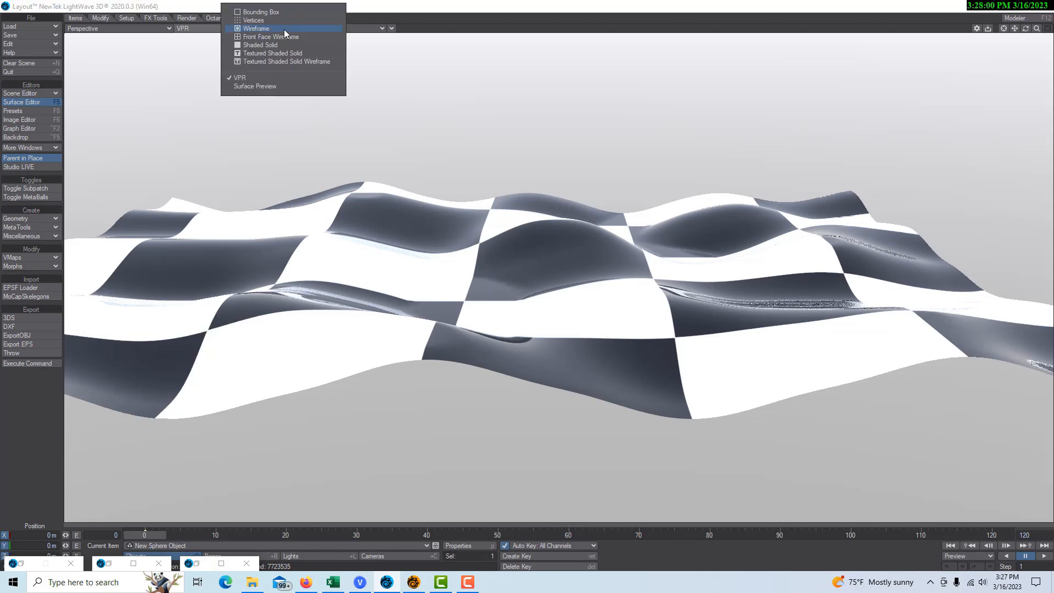
left_click(281, 57)
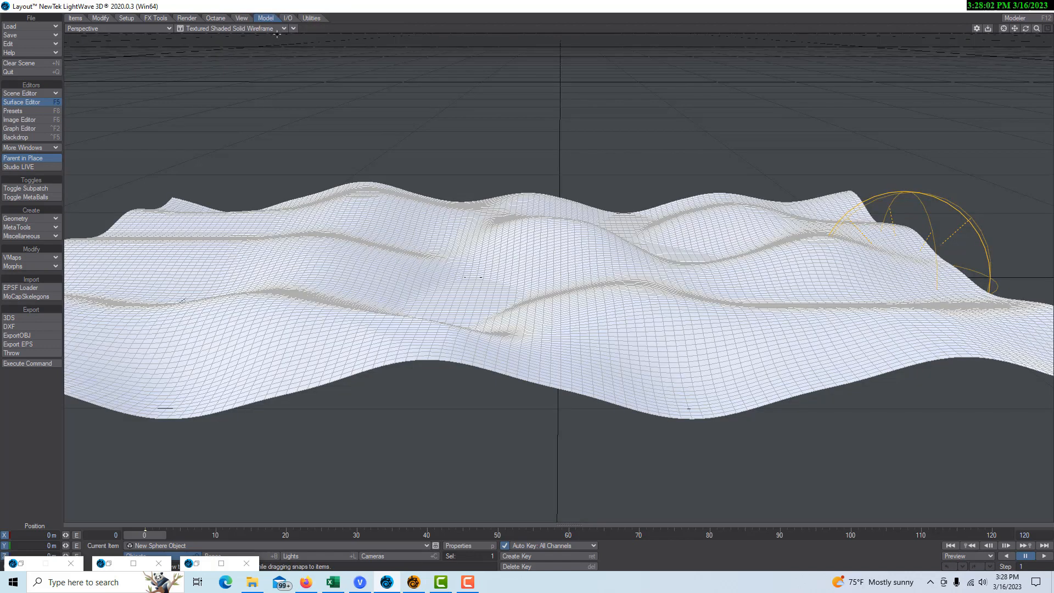
left_click(277, 30)
left_click(273, 33)
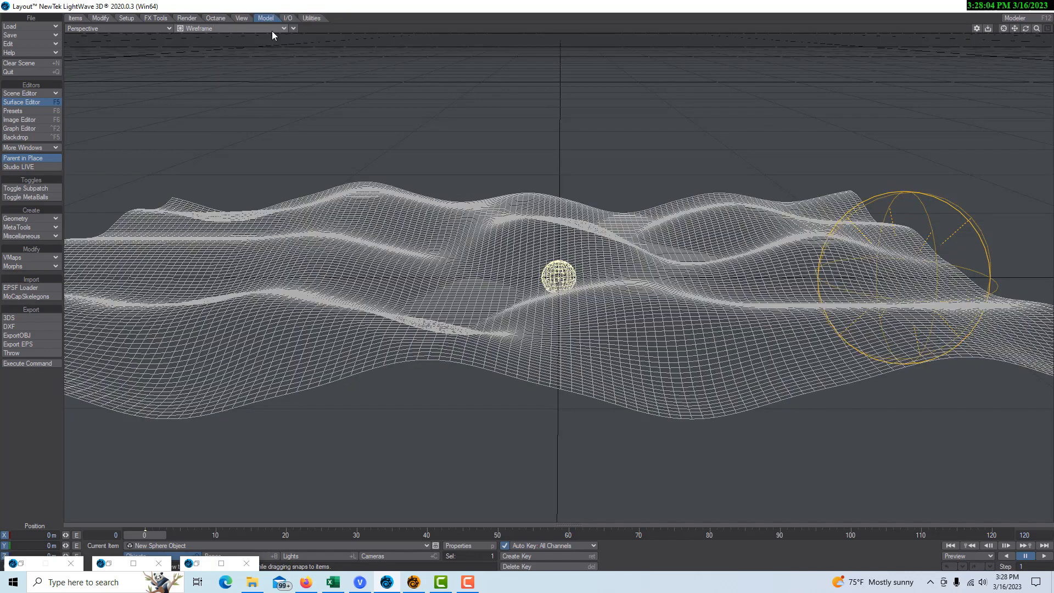
left_click(246, 563)
left_click(152, 565)
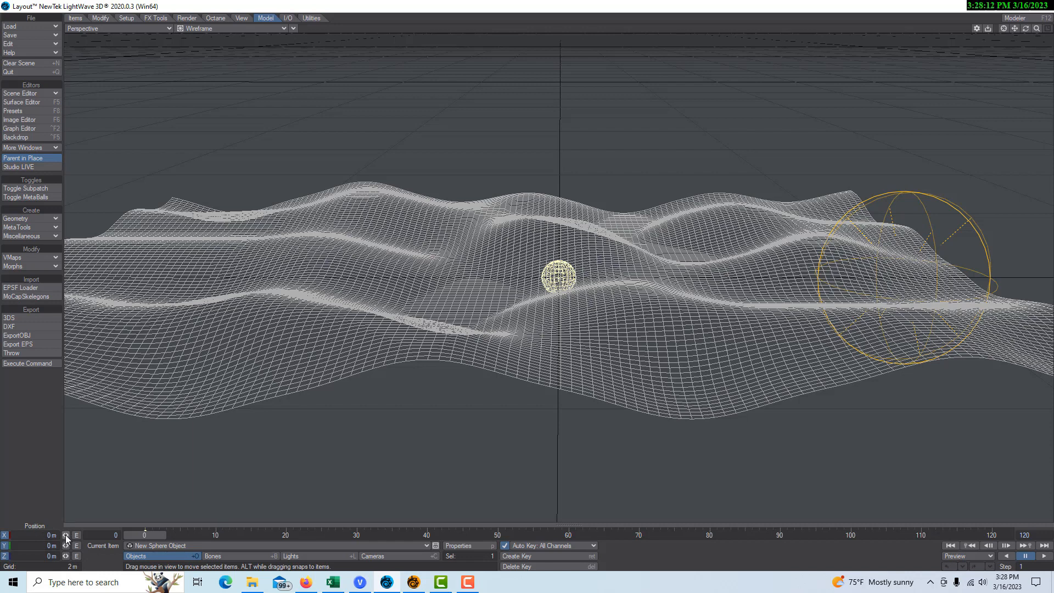
Step: Key the sphere at X -2.66 m on frame 0 and 2.83 m on frame 120
left_click_drag(66, 536, 33, 536)
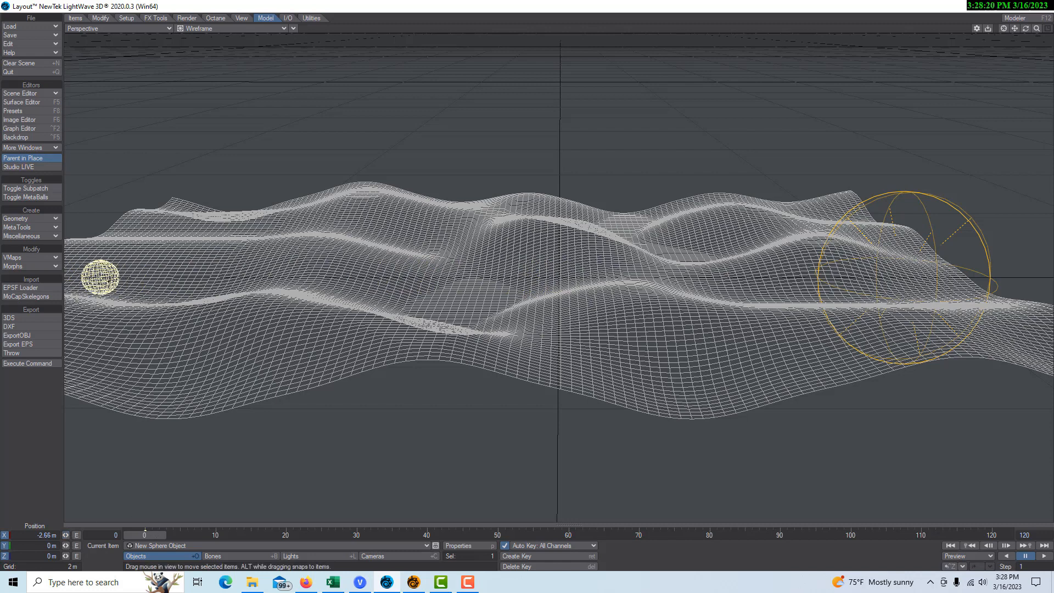
left_click_drag(146, 535, 991, 535)
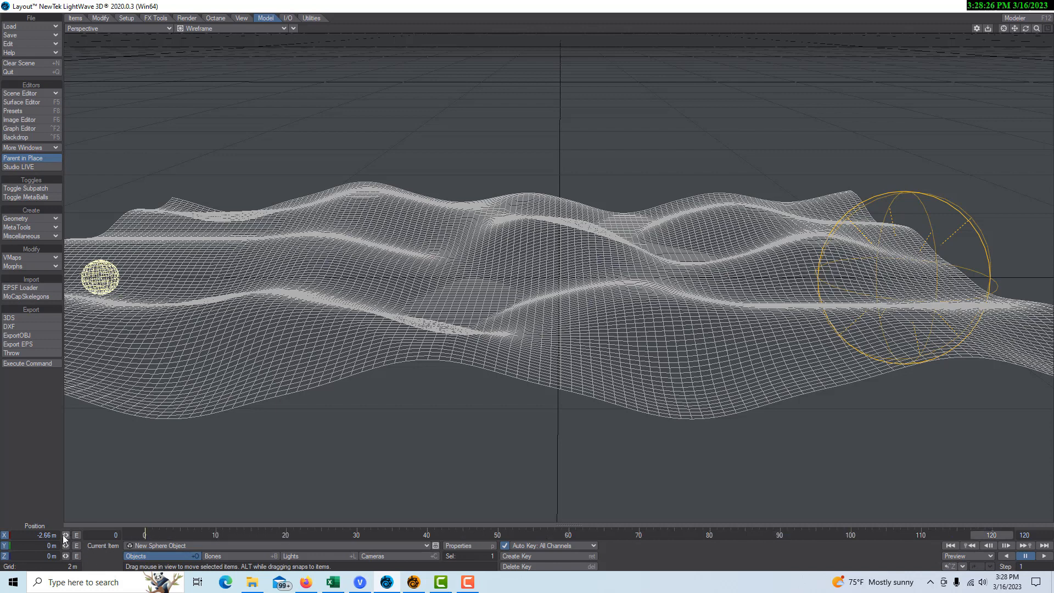
left_click_drag(66, 535, 154, 536)
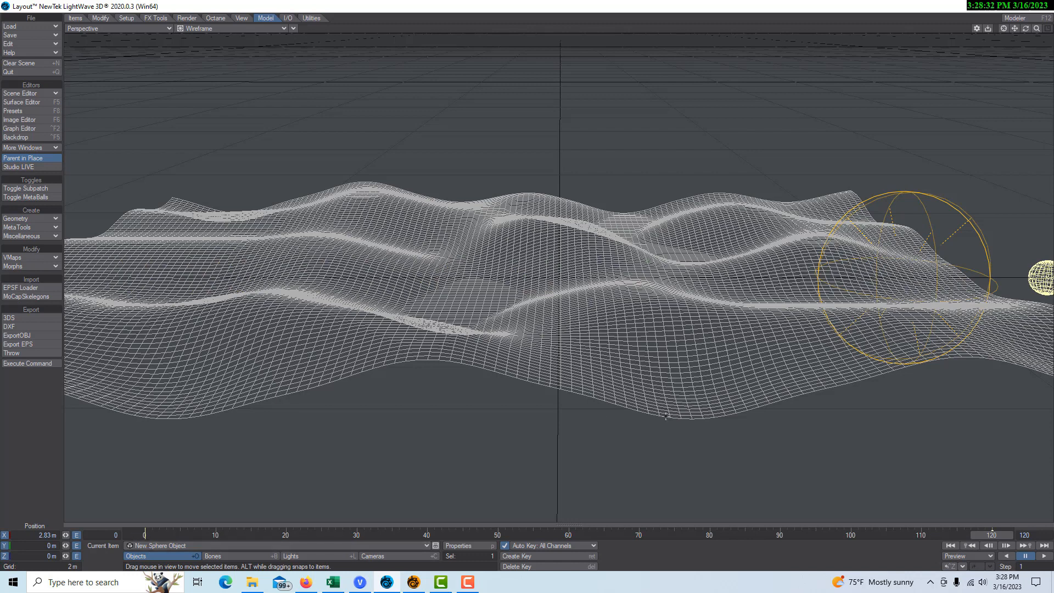
Step: Play the sphere's slide across the terrain from frame 0, then rewind
left_click(949, 546)
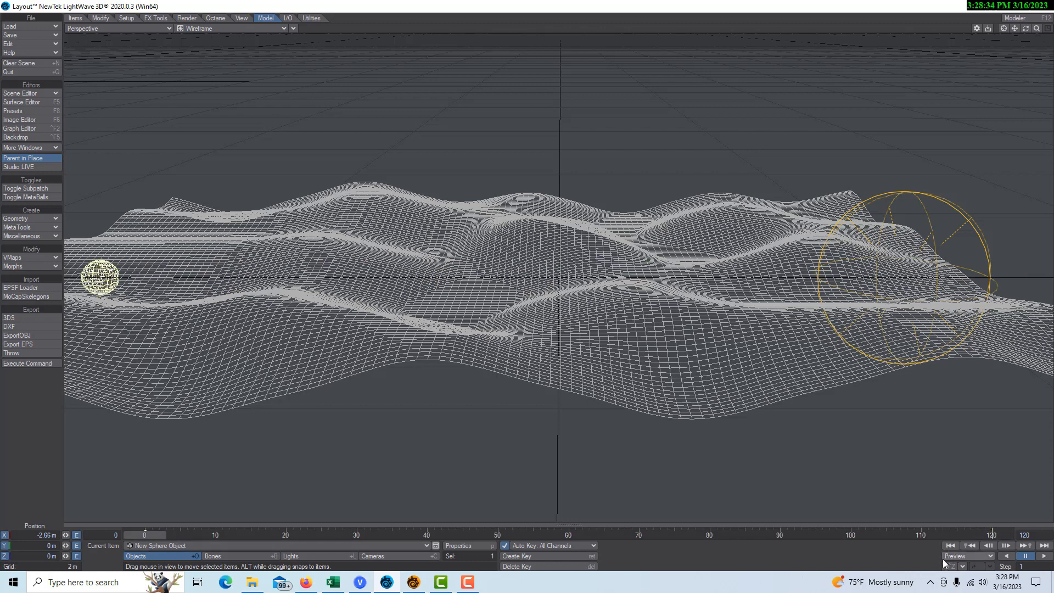
left_click(1046, 556)
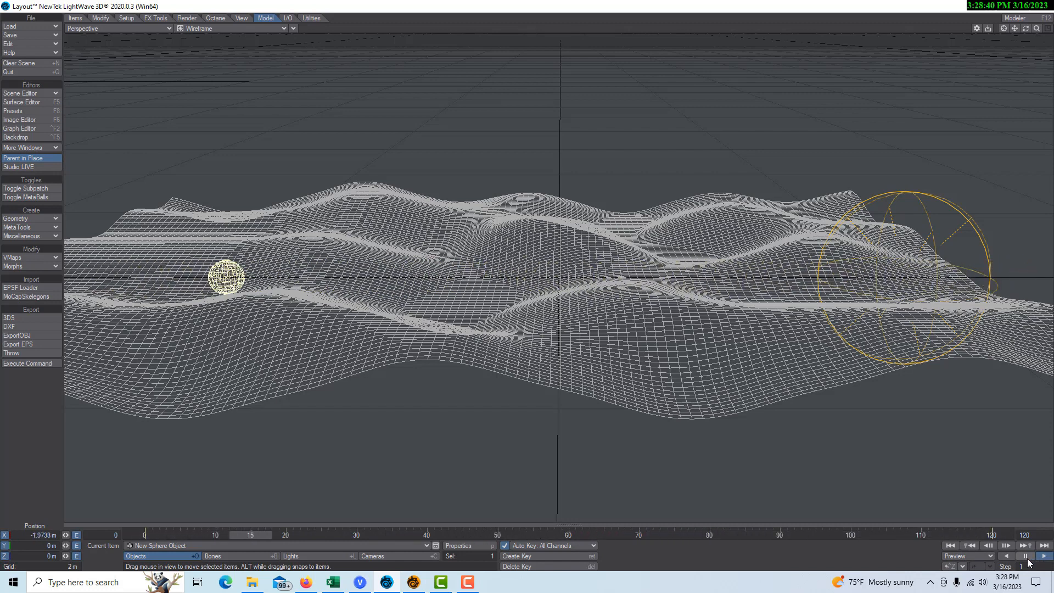
left_click(1025, 556)
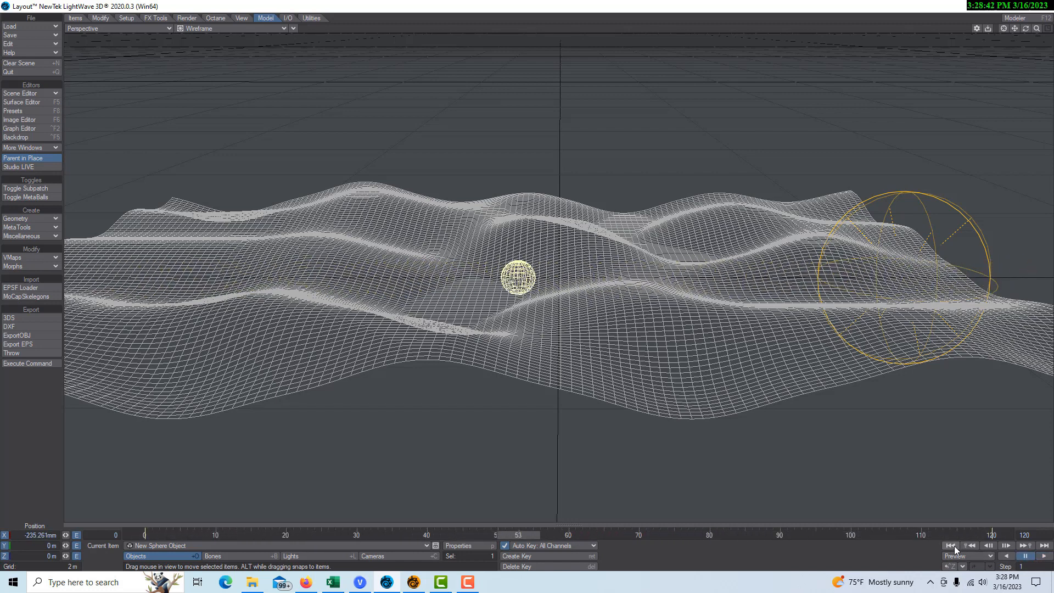
left_click(951, 545)
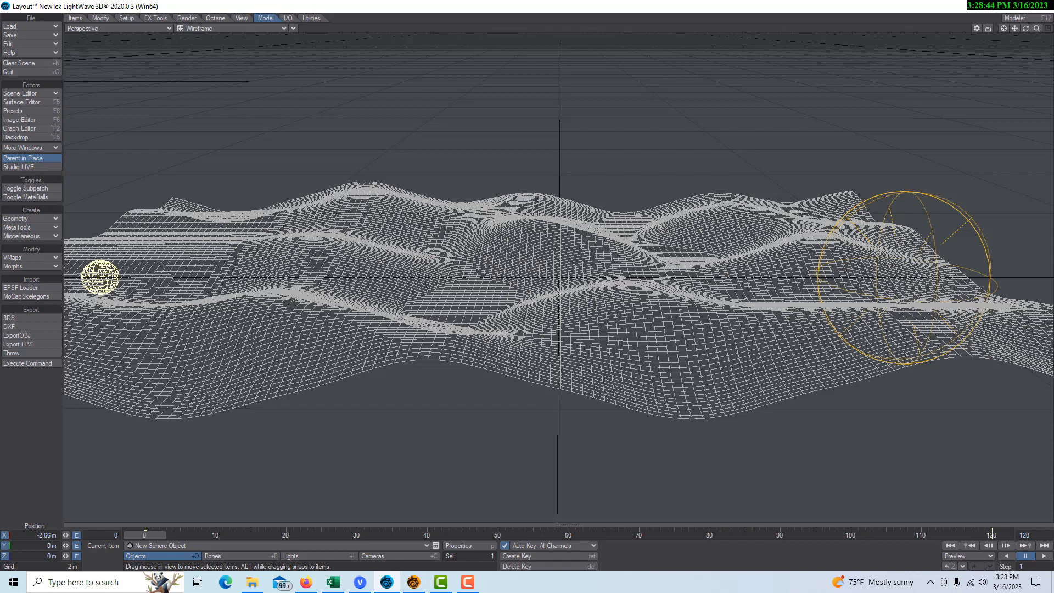
Step: Turn on Smoothing for the Sphere surface and set its colour to red (191, 0, 0)
left_click(34, 102)
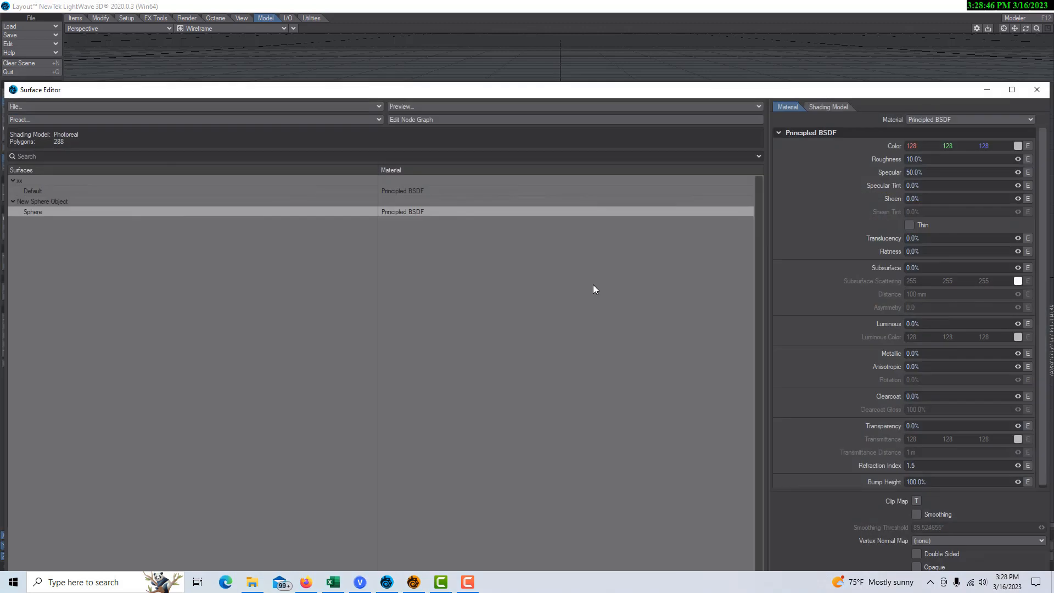
left_click(916, 514)
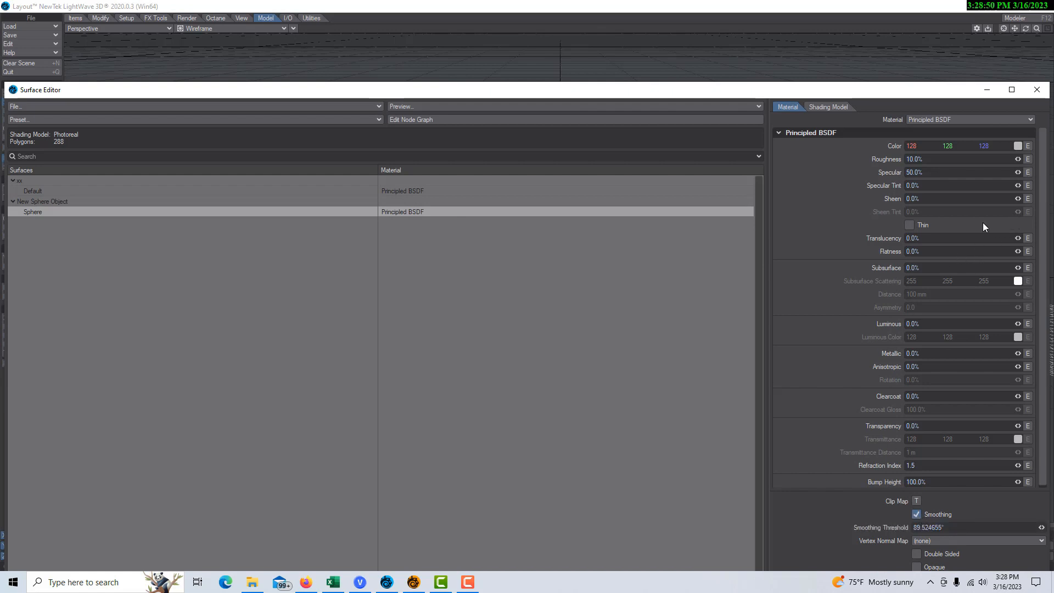
left_click(1017, 146)
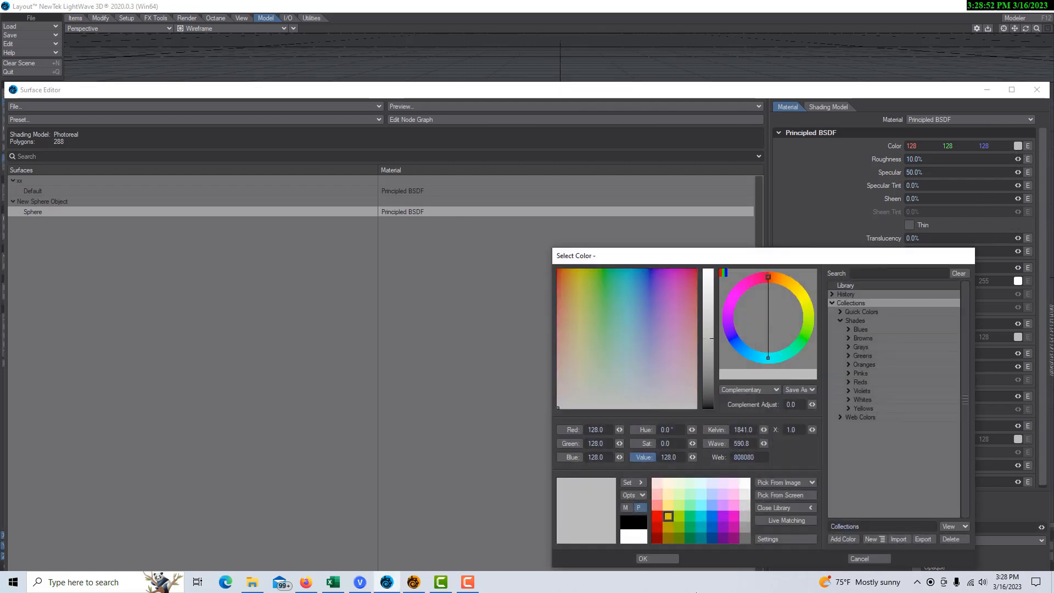
left_click(656, 517)
left_click(649, 558)
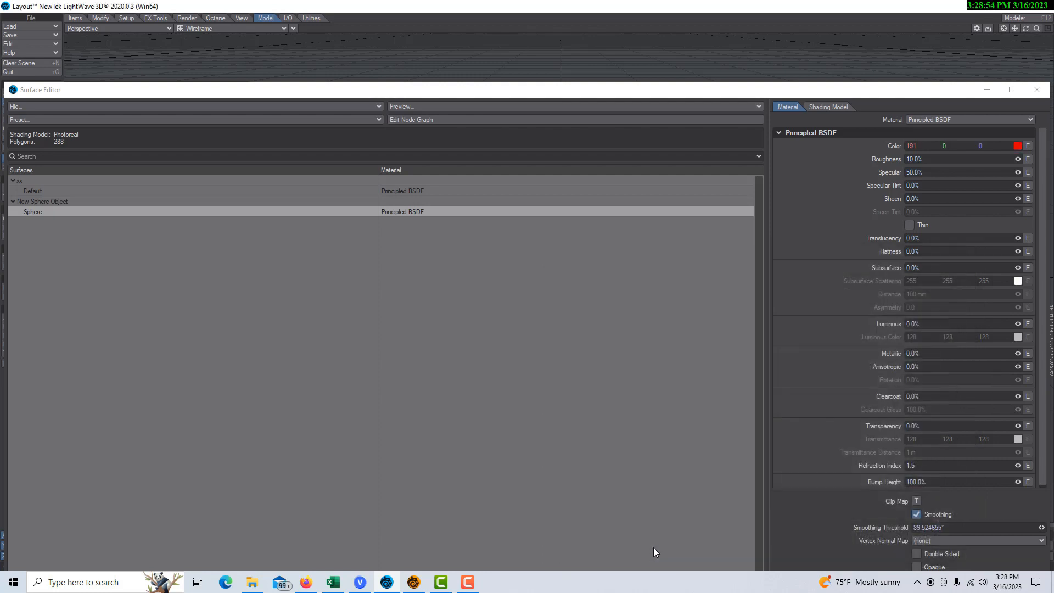
left_click(988, 90)
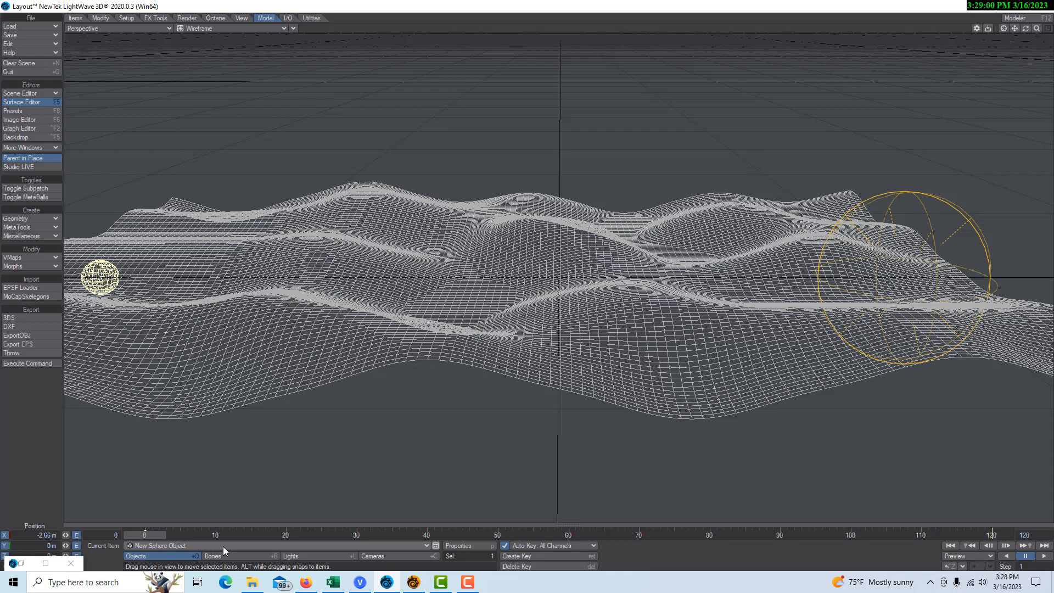
Step: Add the Sticky motion modifier to the sphere in Motion Options (M)
key("m")
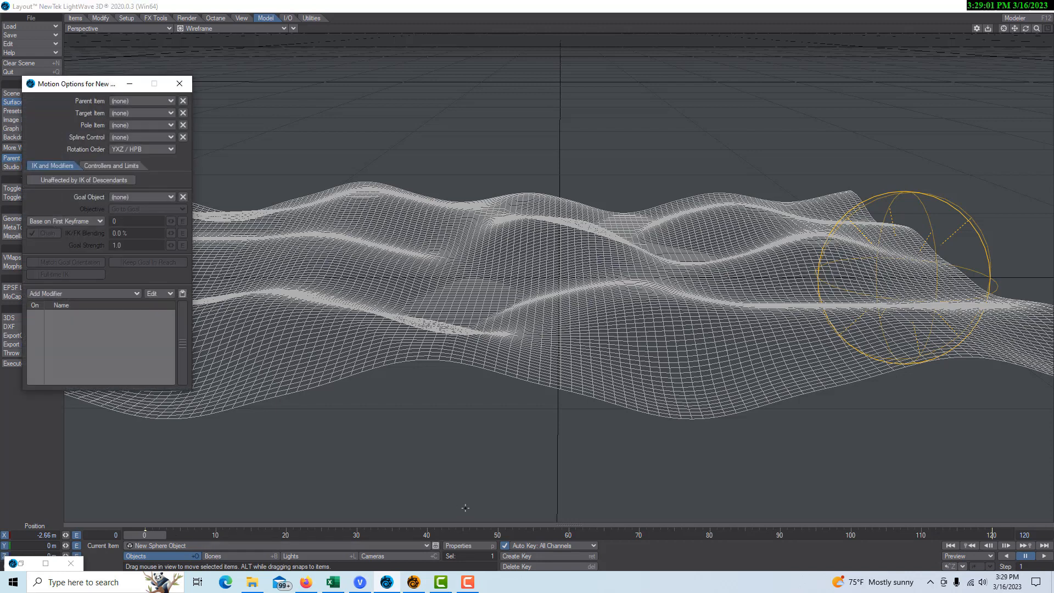
left_click(129, 293)
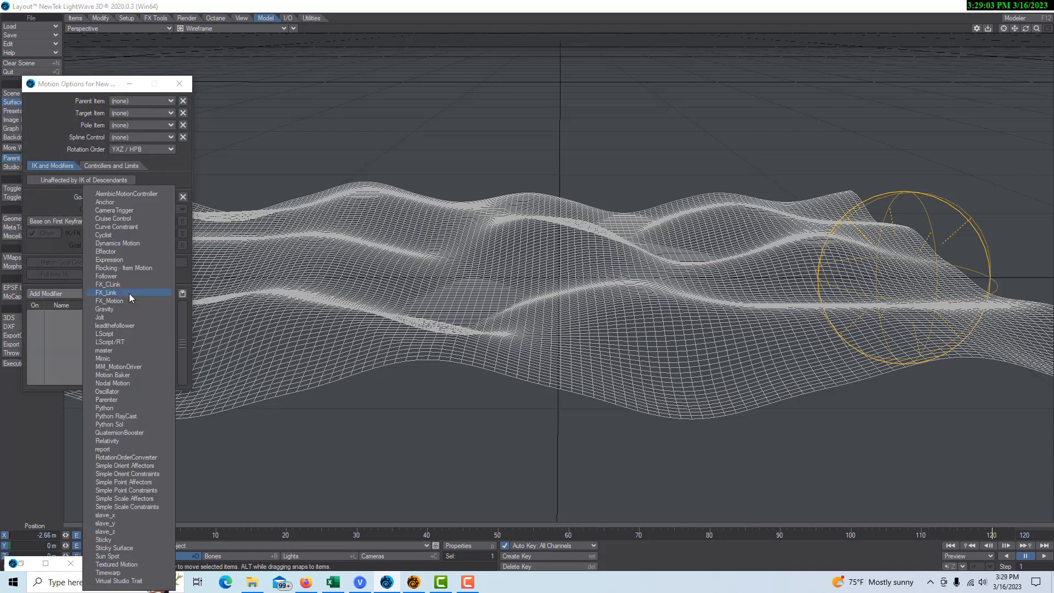
left_click(104, 540)
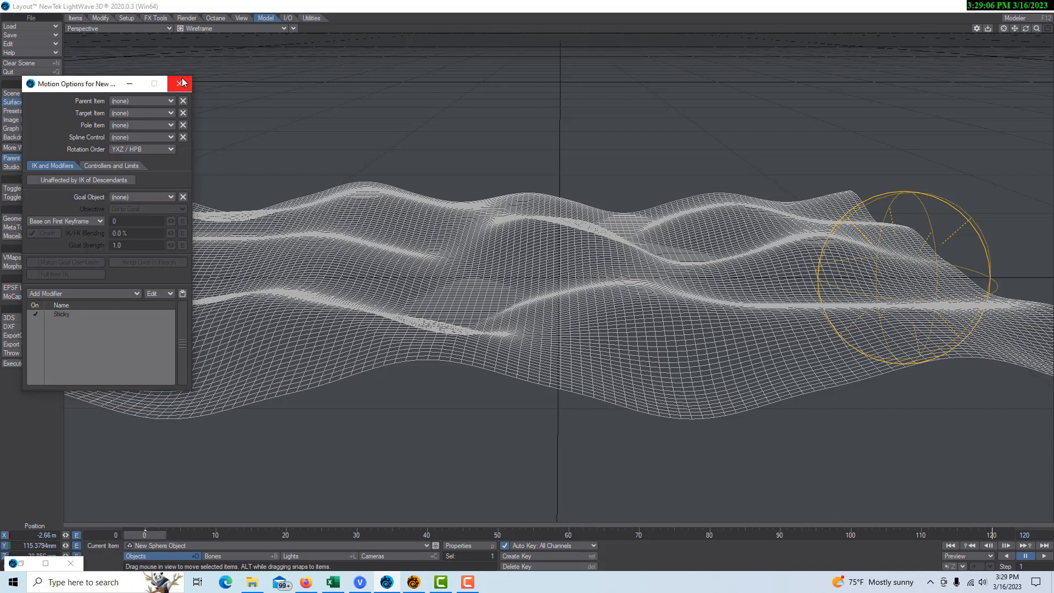
left_click(180, 84)
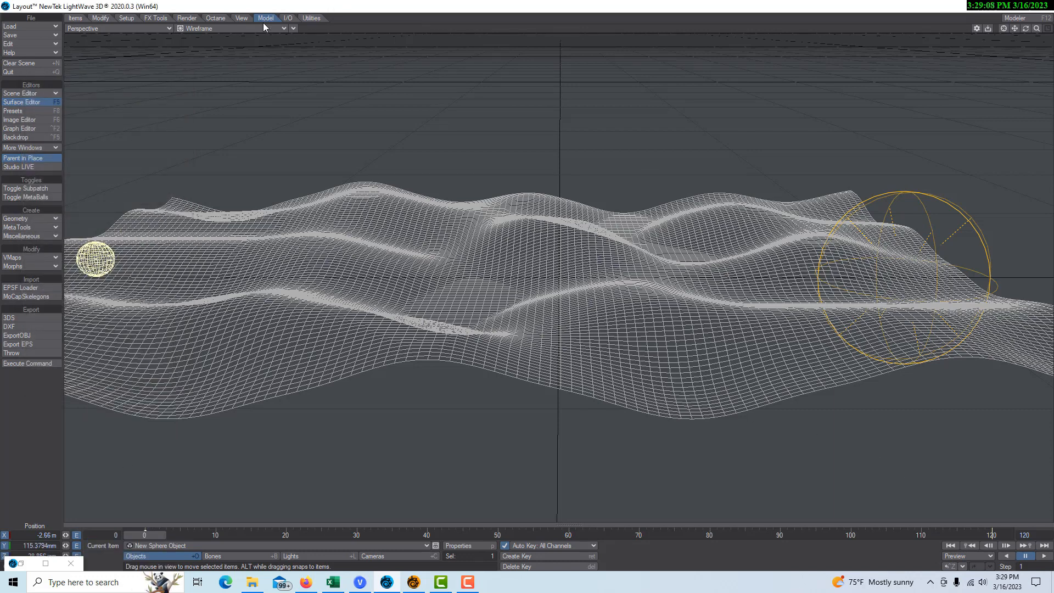
Step: Render the scene in VPR from the selected camera's view and play the sphere's ride over the hills
left_click(284, 29)
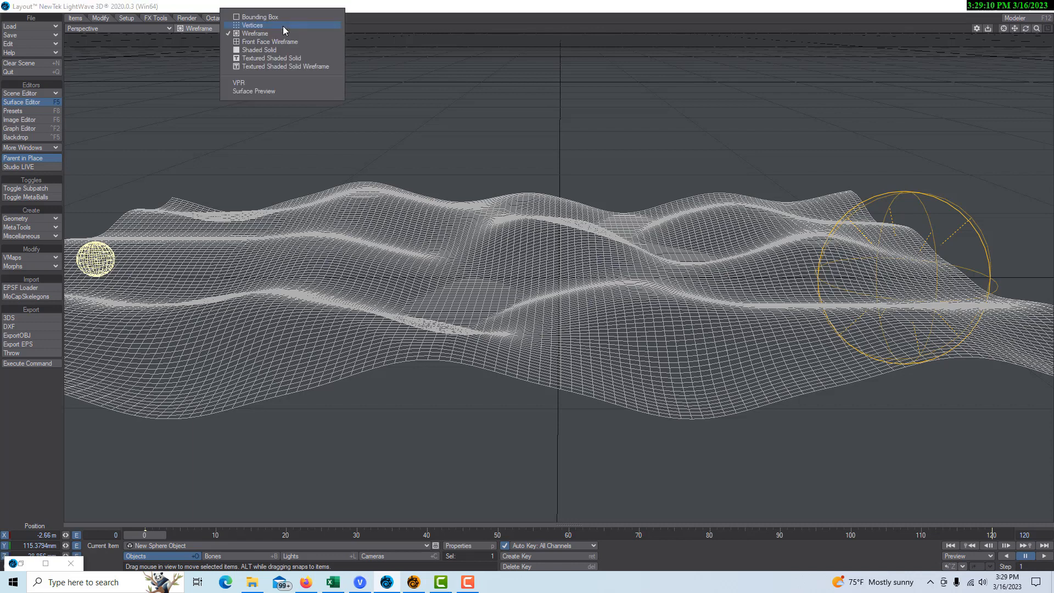
left_click(257, 82)
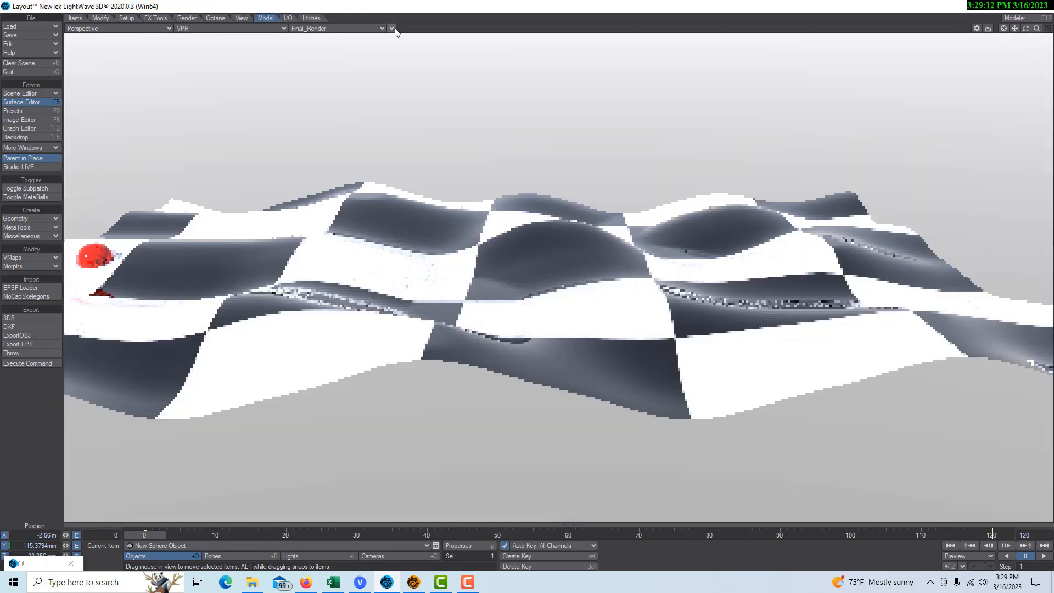
left_click(391, 29)
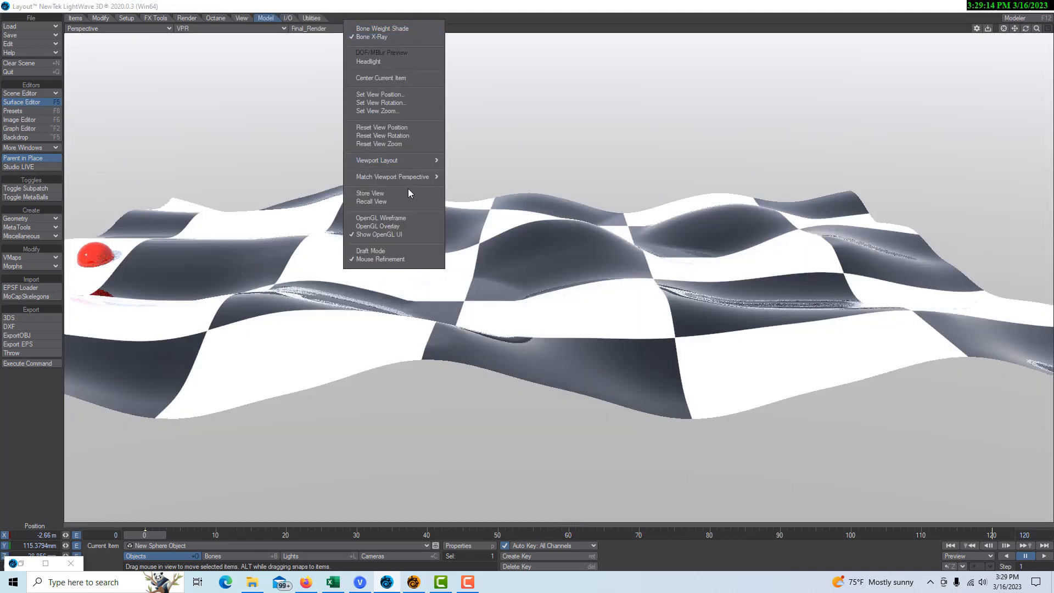
mouse_move(415, 177)
left_click(496, 178)
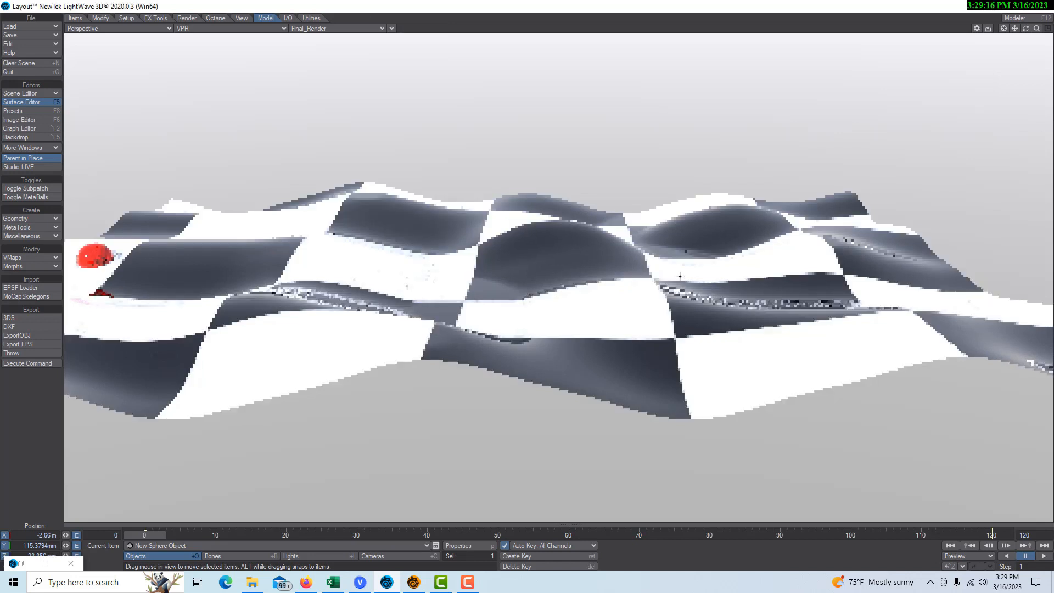
left_click(1044, 555)
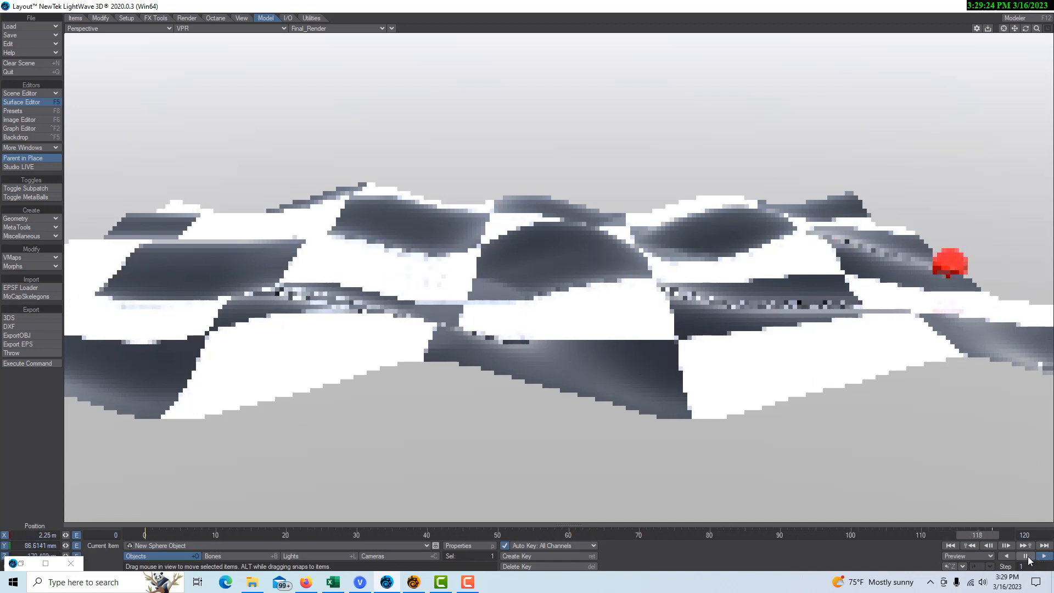
left_click(1025, 556)
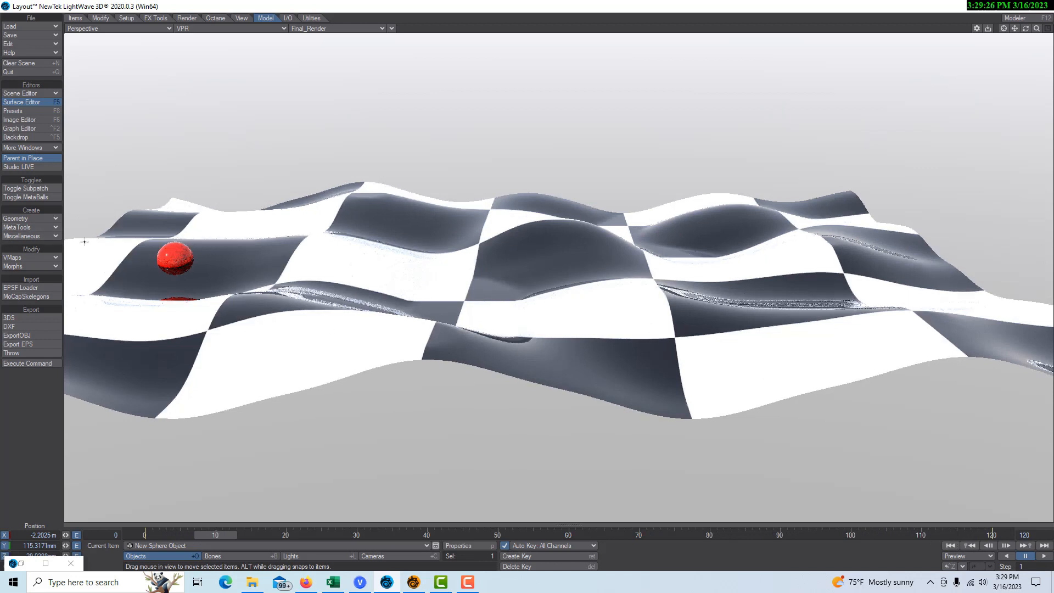